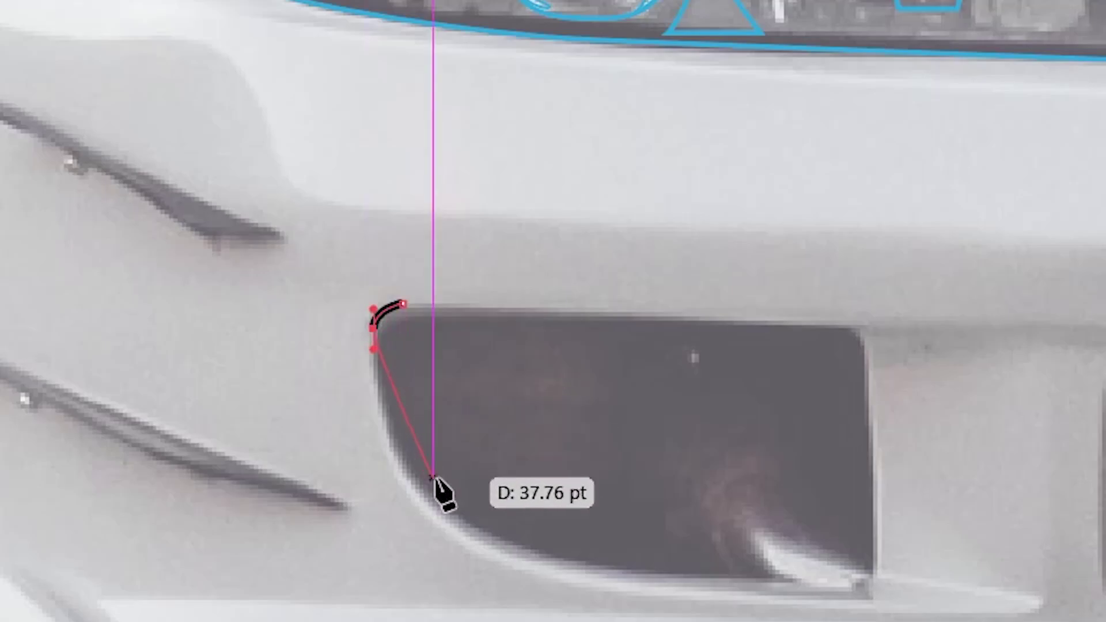
# Trace a closed outline around the dark fog-lamp opening in the front bumper
pyautogui.moveTo(412, 477); pyautogui.dragTo(448, 519)
pyautogui.moveTo(583, 568); pyautogui.dragTo(627, 572)
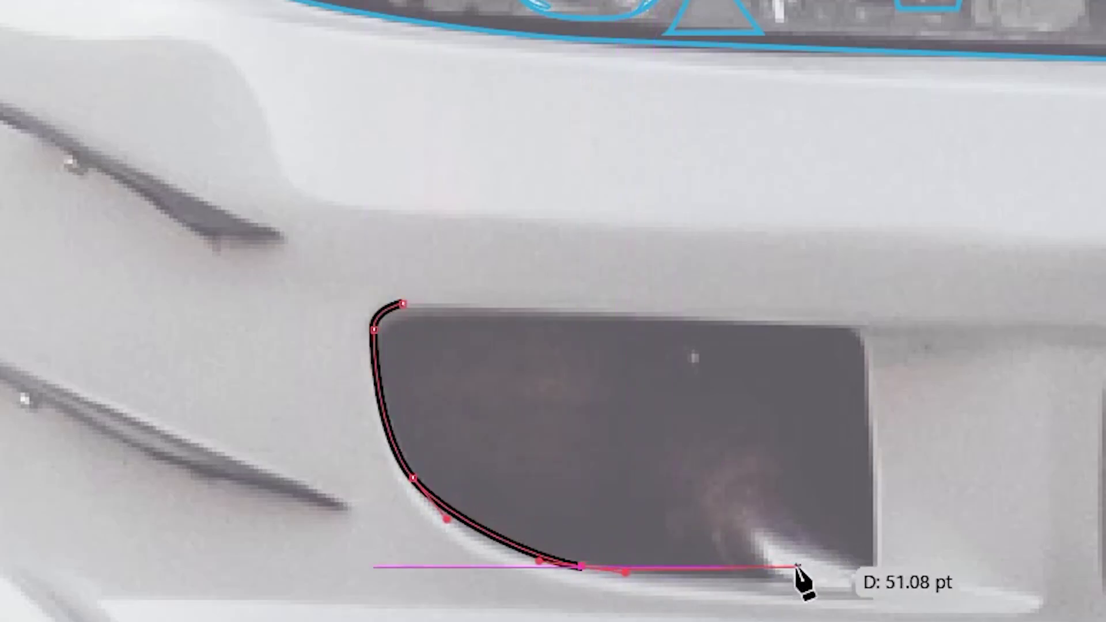
pyautogui.moveTo(842, 586); pyautogui.dragTo(870, 587)
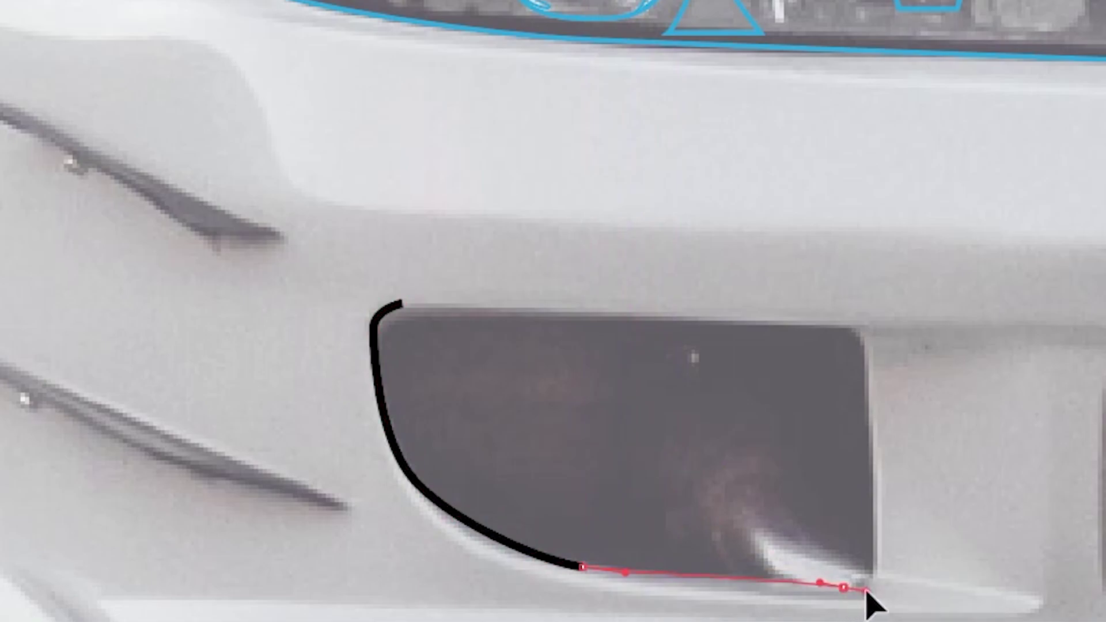
pyautogui.click(872, 588)
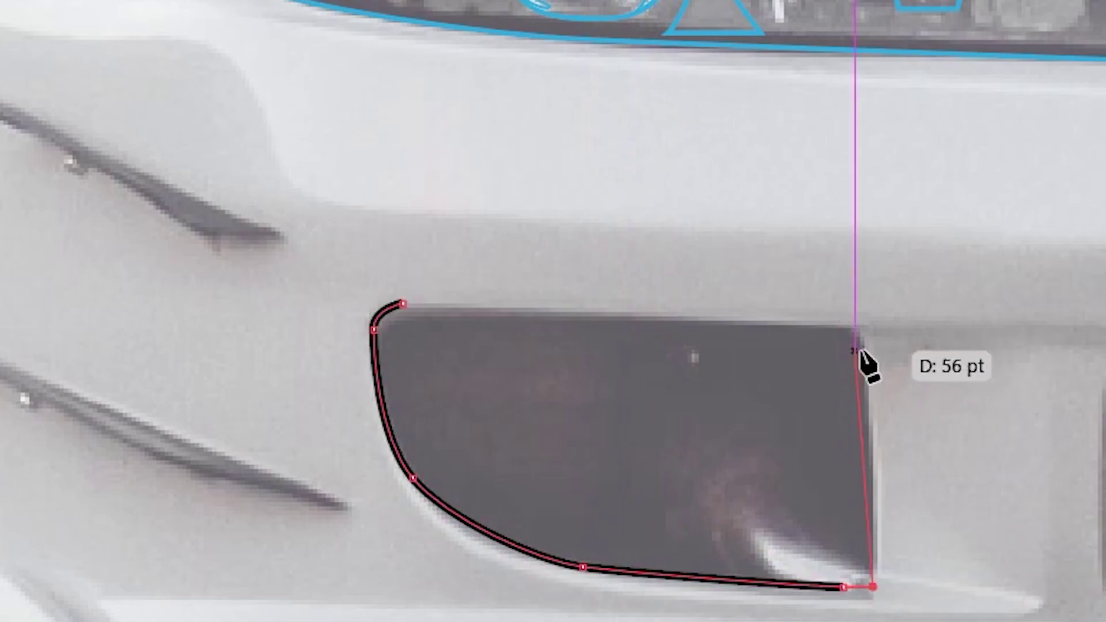
pyautogui.moveTo(845, 326); pyautogui.dragTo(841, 332)
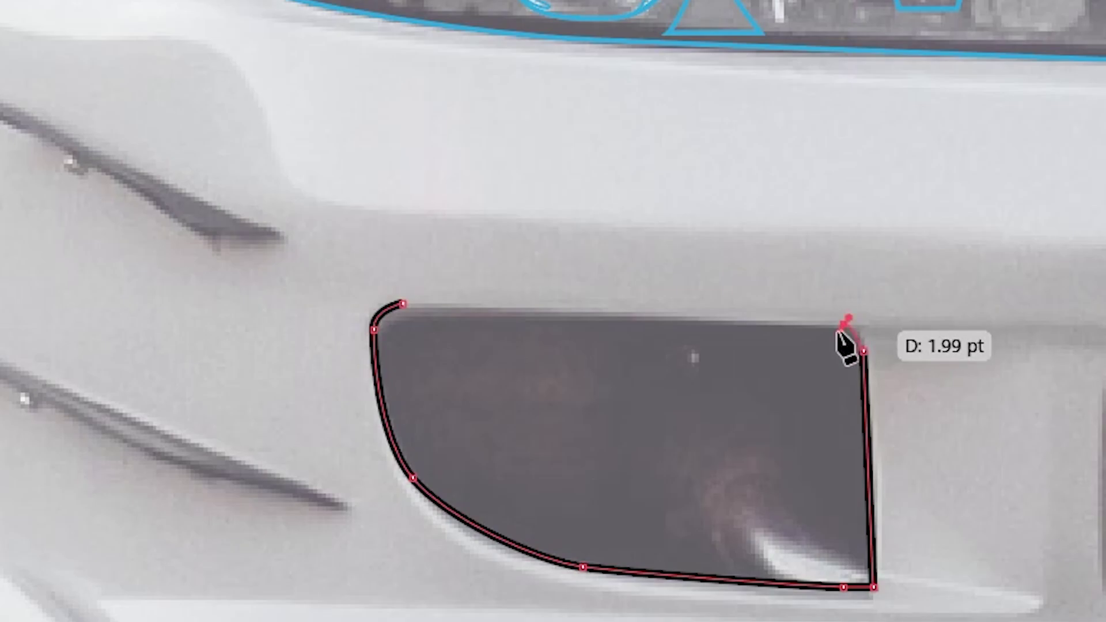
pyautogui.click(399, 302)
# Draw the curved bumper crease line and the side mirror line
pyautogui.moveTo(304, 416); pyautogui.dragTo(325, 433)
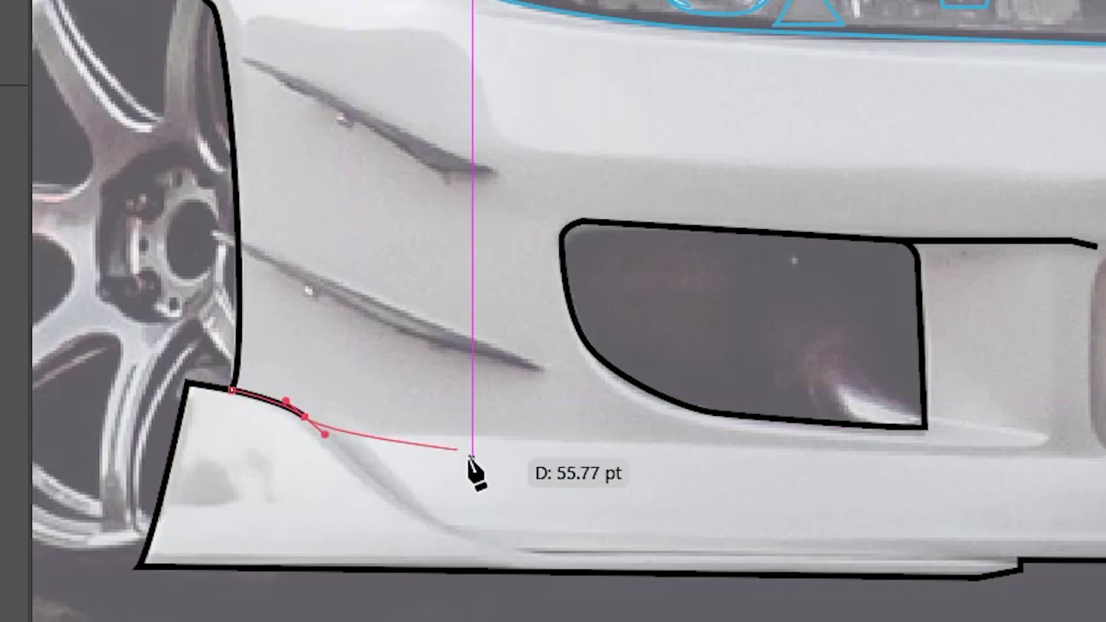
pyautogui.moveTo(407, 498); pyautogui.dragTo(461, 536)
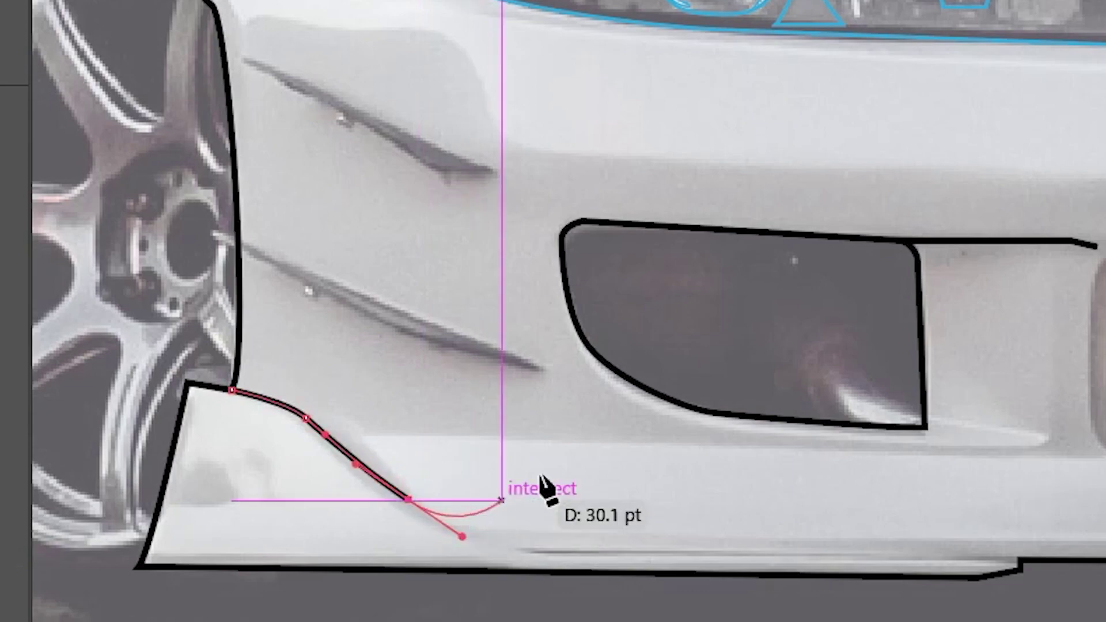
pyautogui.keyDown('ctrl'); pyautogui.click(499, 545); pyautogui.keyUp('ctrl')
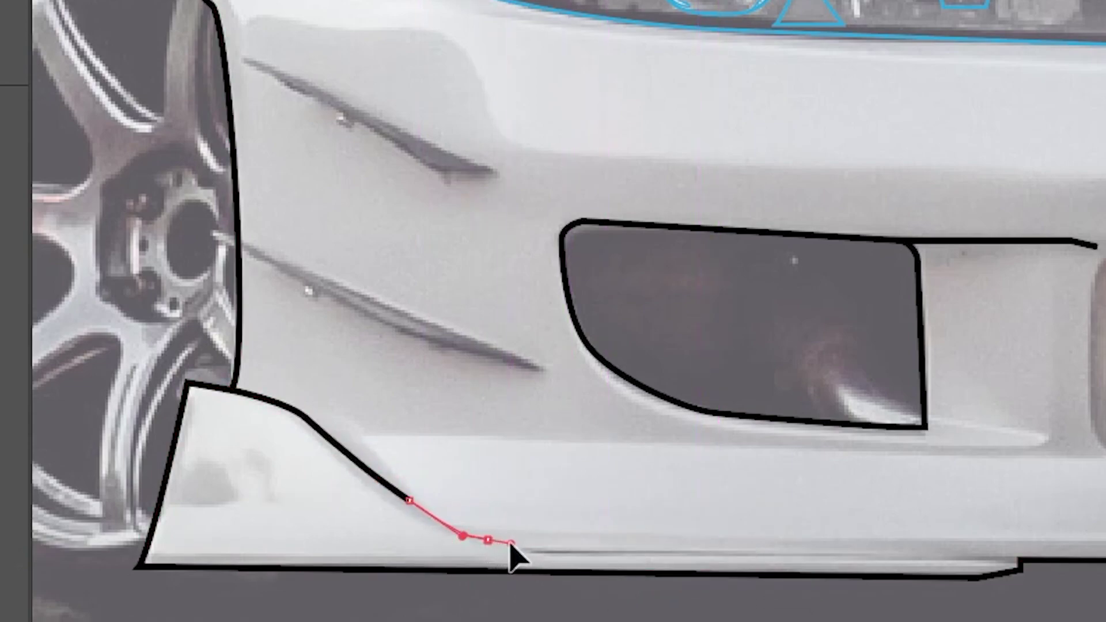
pyautogui.keyDown('ctrl'); pyautogui.click(745, 518); pyautogui.keyUp('ctrl')
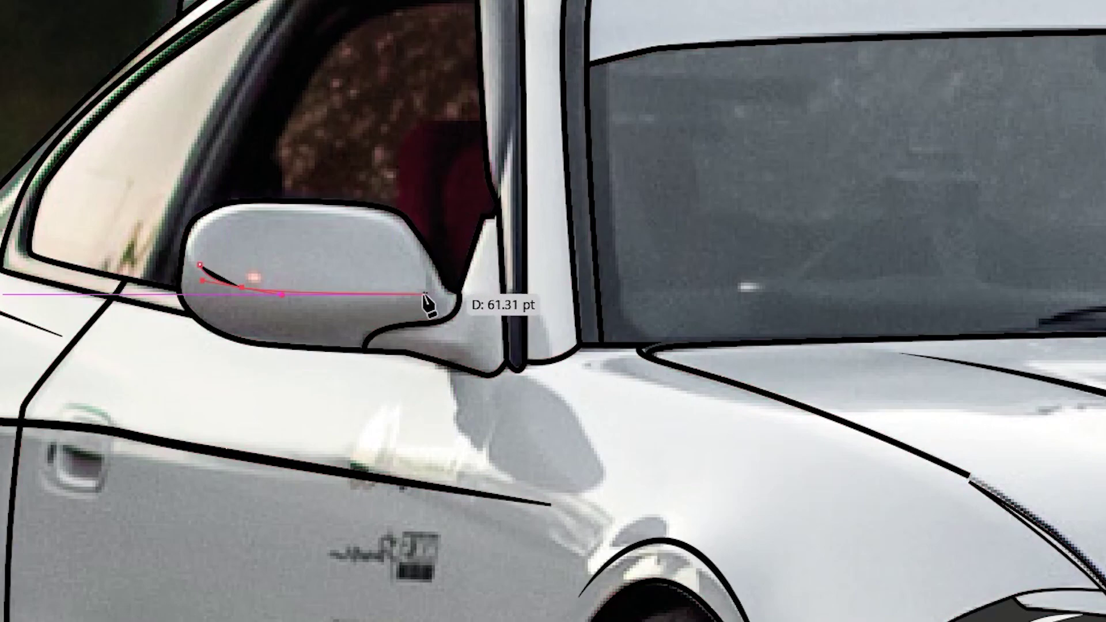
pyautogui.click(423, 293)
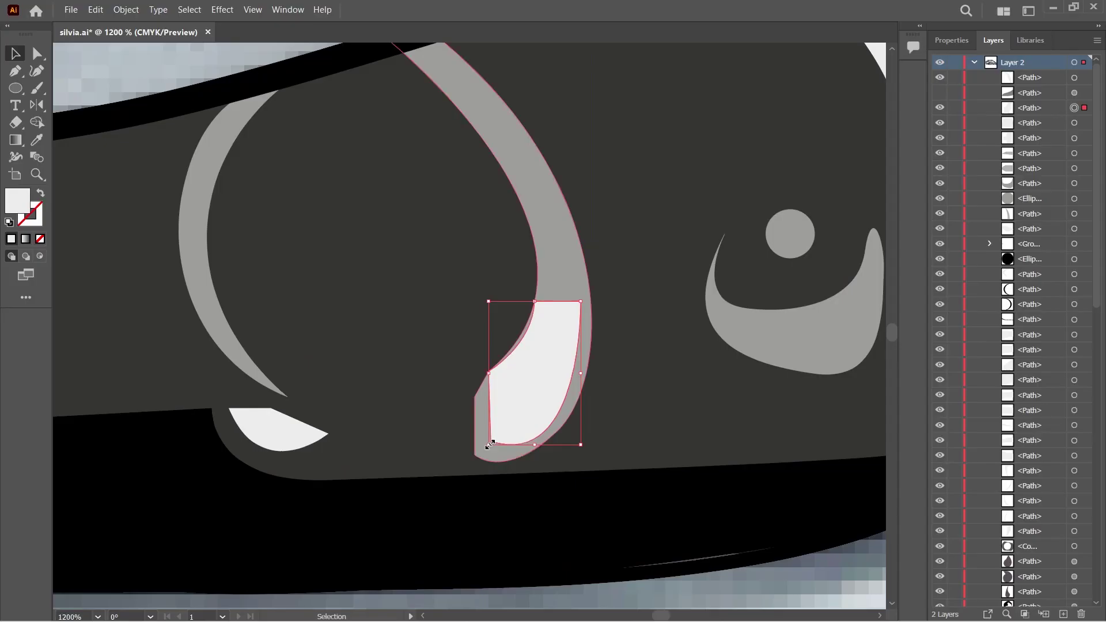
# Enlarge the white headlight highlight and merge the grey arc into it with Shape Builder
pyautogui.moveTo(488, 444); pyautogui.dragTo(462, 470)
pyautogui.click(604, 420)
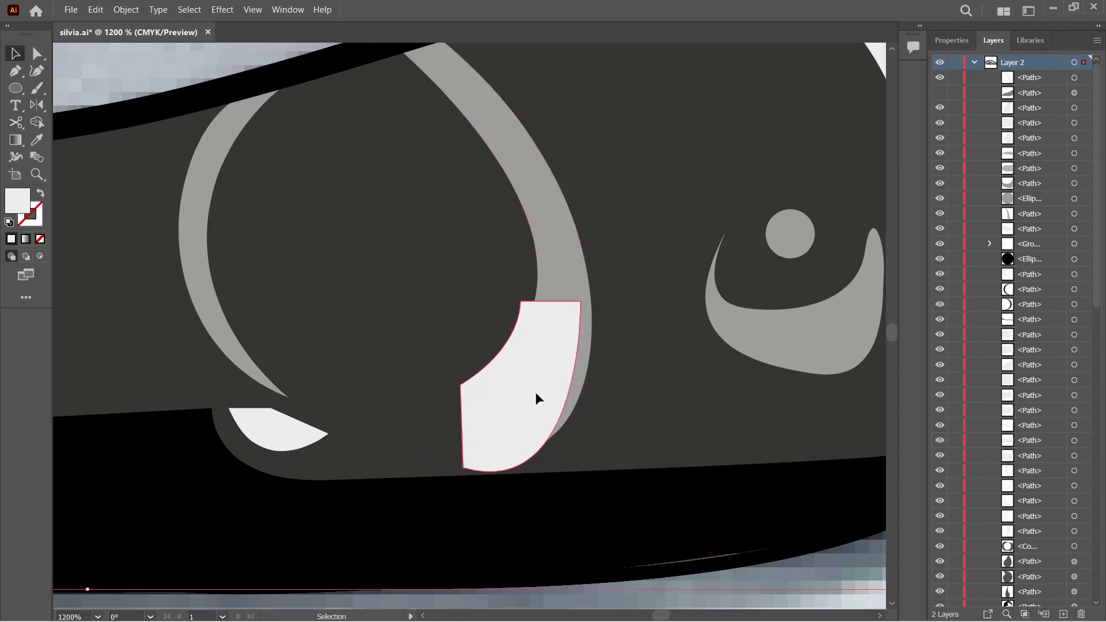
pyautogui.click(536, 394)
pyautogui.keyDown('shift'); pyautogui.click(565, 274); pyautogui.keyUp('shift')
pyautogui.hotkey('shift', 'm')
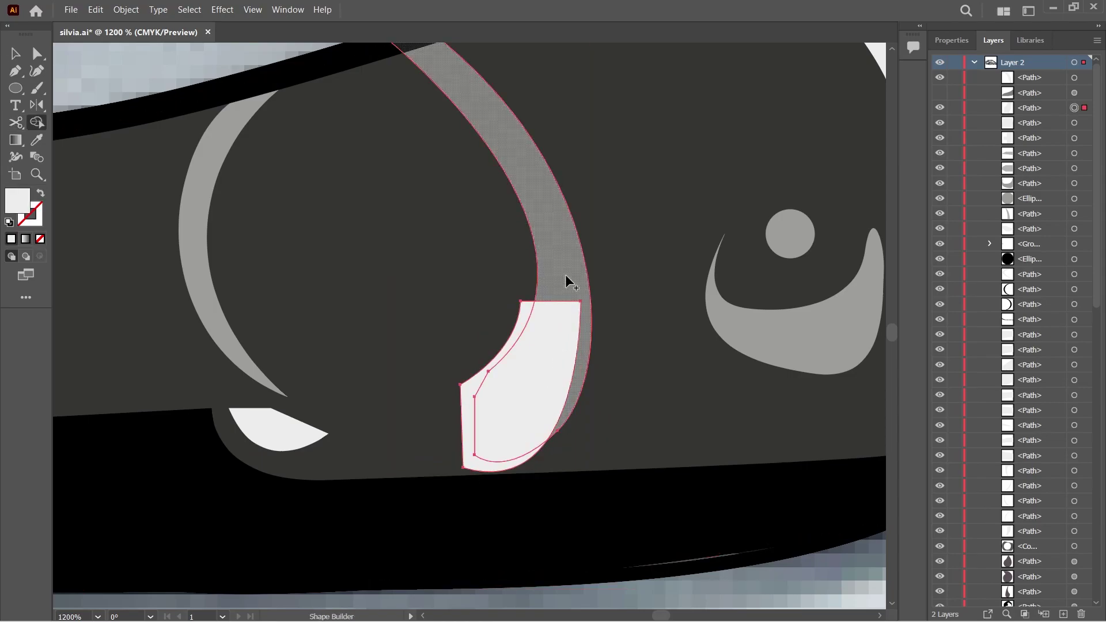
pyautogui.moveTo(550, 298); pyautogui.dragTo(523, 311)
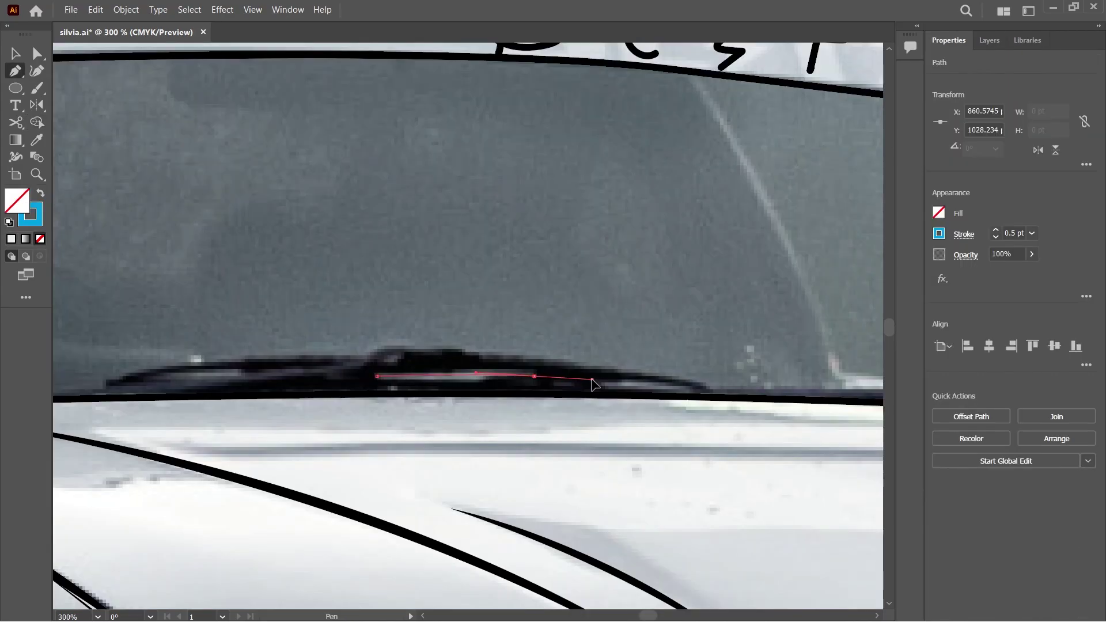
# Draw and close the first highlight shape along the windshield wiper
pyautogui.moveTo(599, 381); pyautogui.dragTo(600, 381)
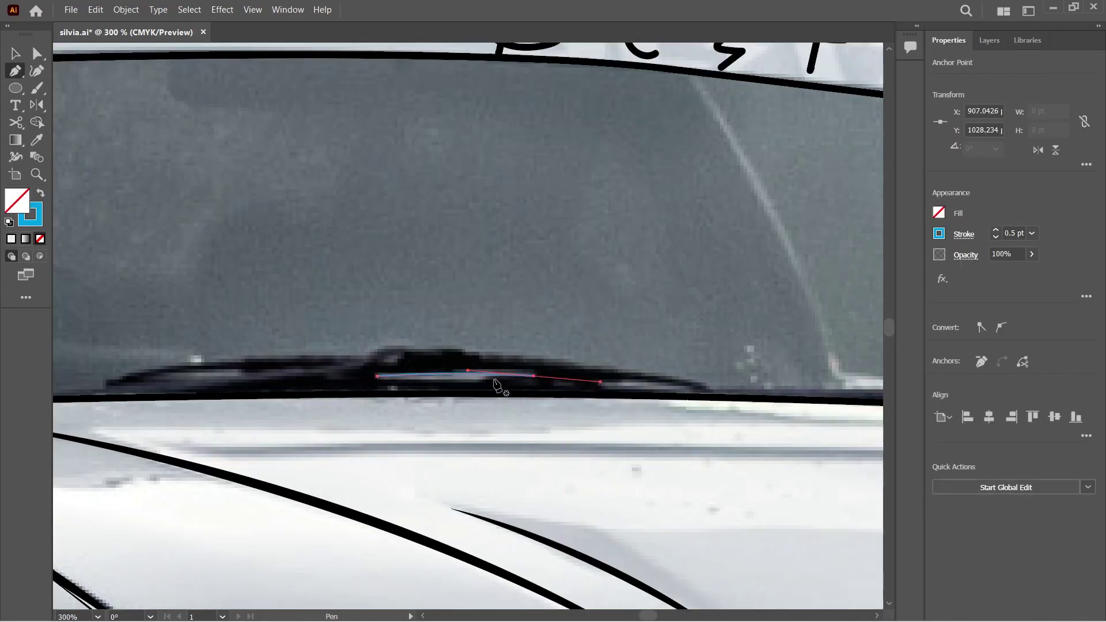
pyautogui.moveTo(485, 380); pyautogui.dragTo(378, 387)
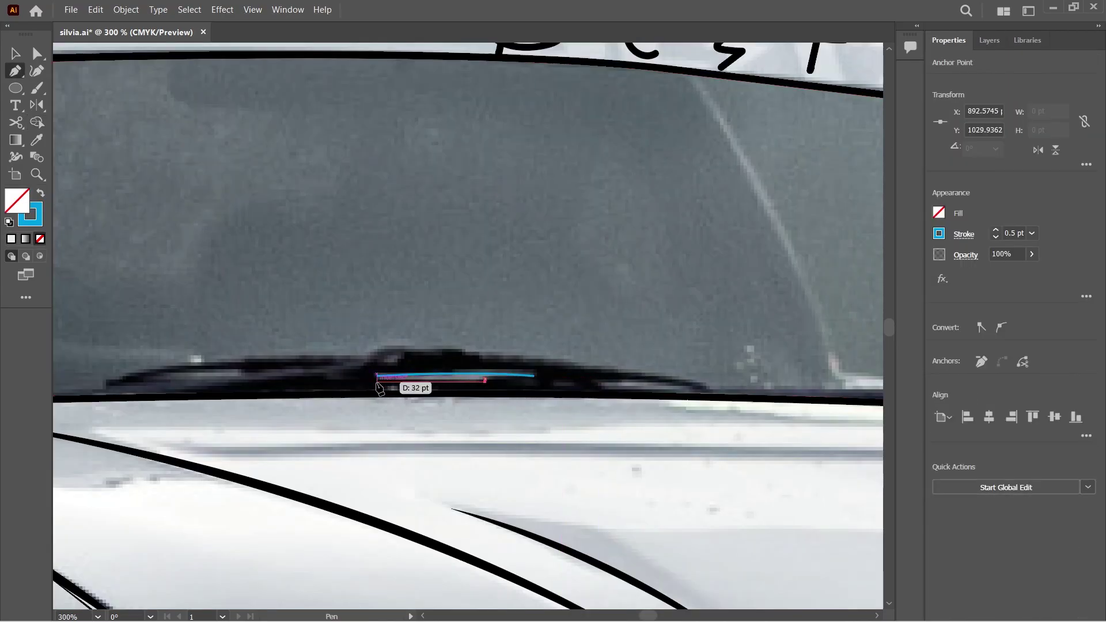
pyautogui.rightClick(378, 382)
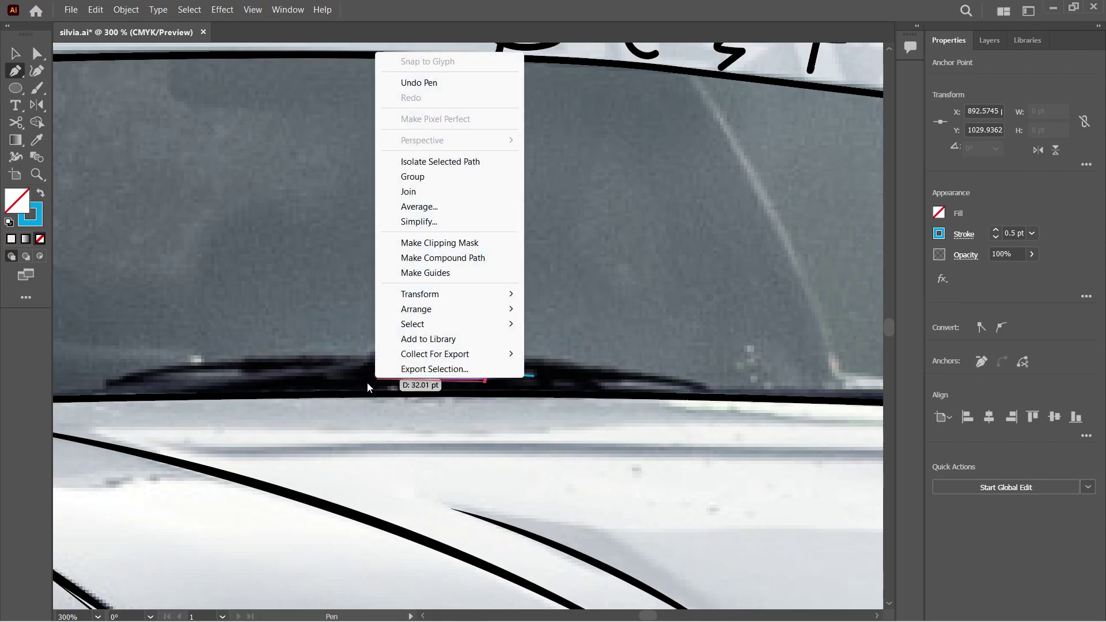
pyautogui.press('Escape')
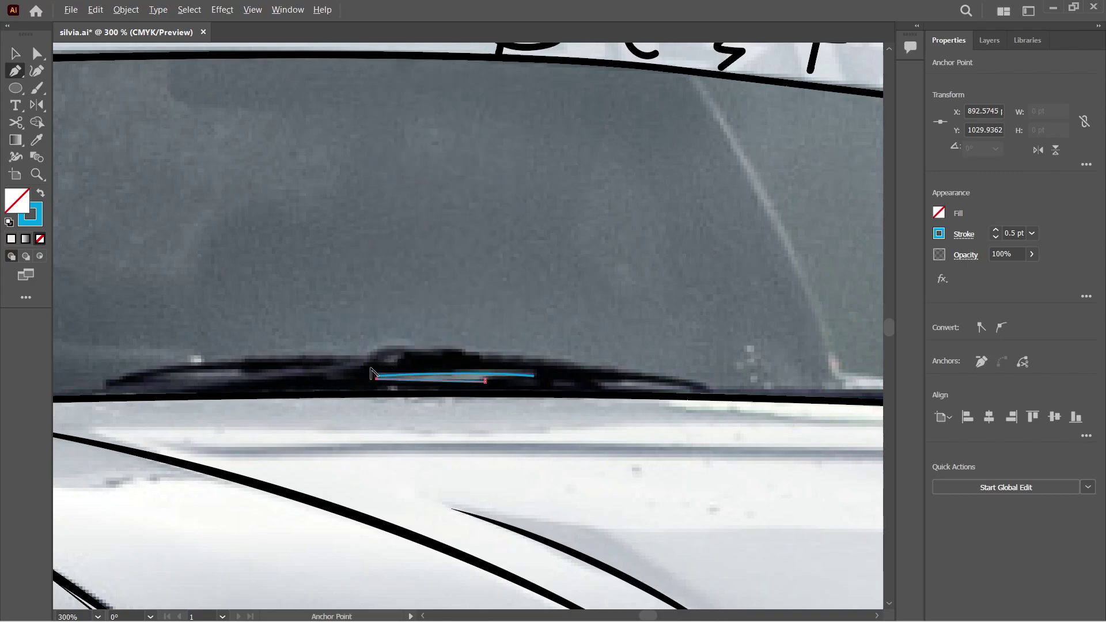
pyautogui.moveTo(366, 386); pyautogui.dragTo(400, 375)
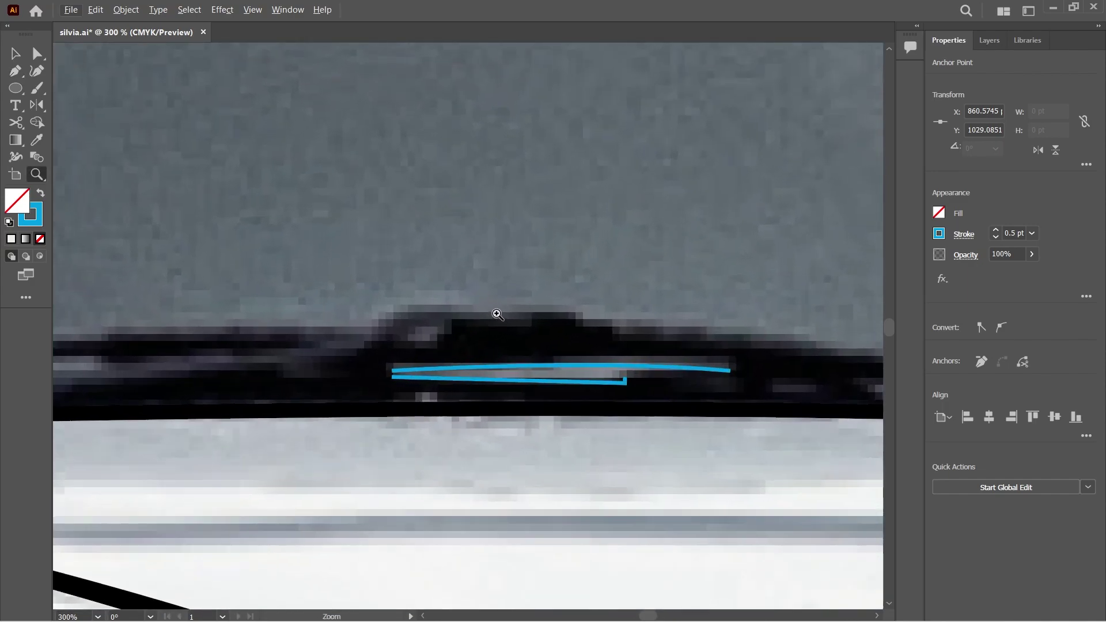
pyautogui.click(396, 373)
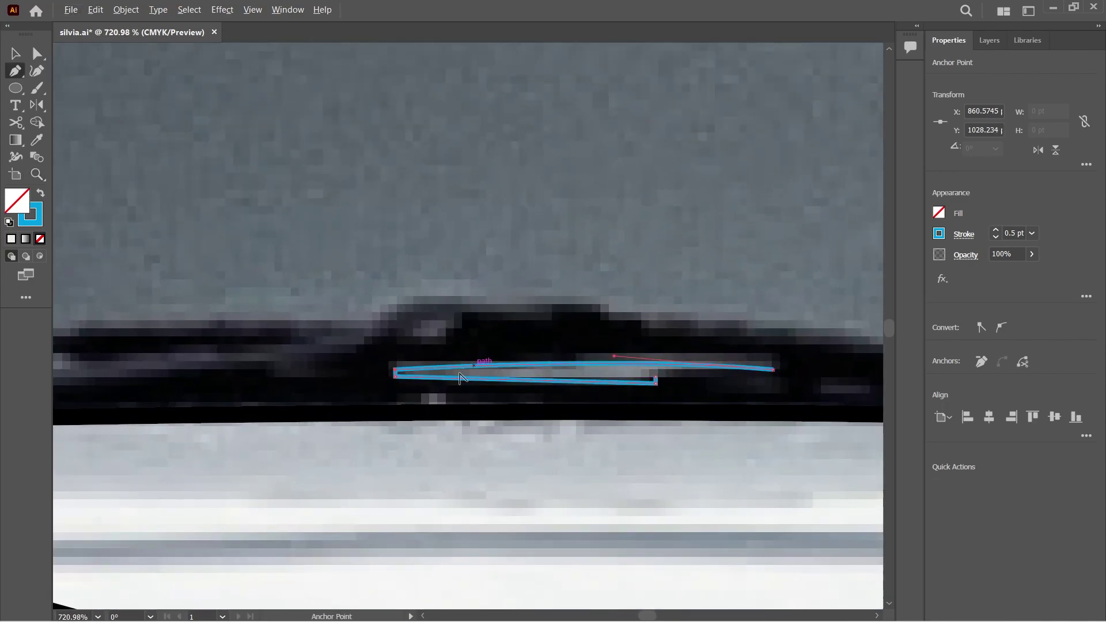
# Add a second closed highlight shape on the wiper, then deselect
pyautogui.hotkey('ctrl', '-')
pyautogui.hotkey('ctrl', '-')
pyautogui.hotkey('ctrl', '-')
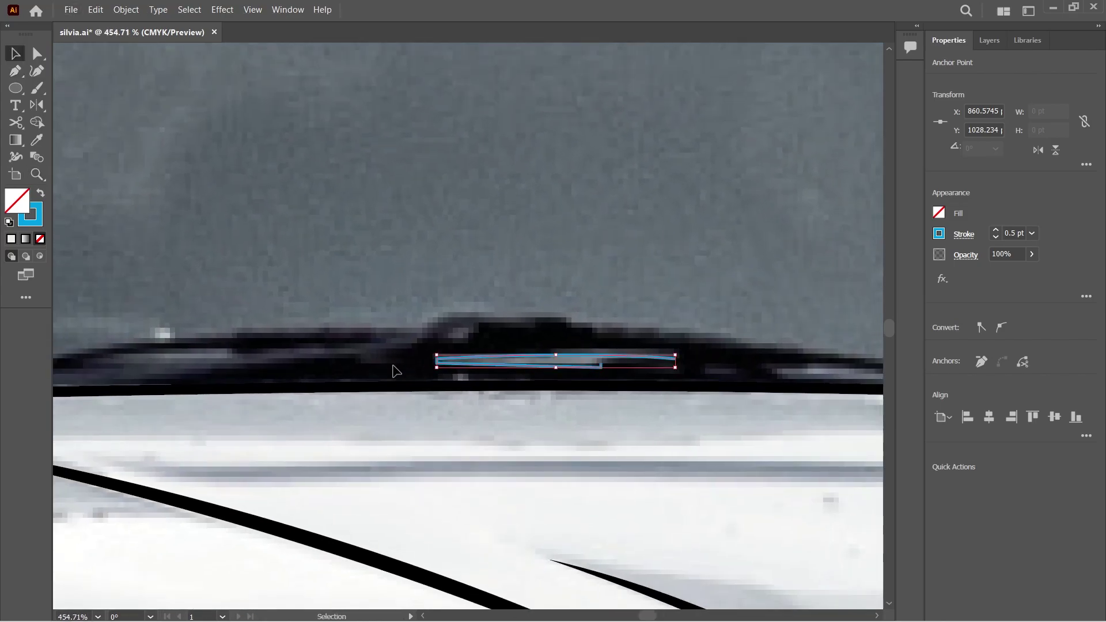
pyautogui.click(447, 287)
pyautogui.click(512, 288)
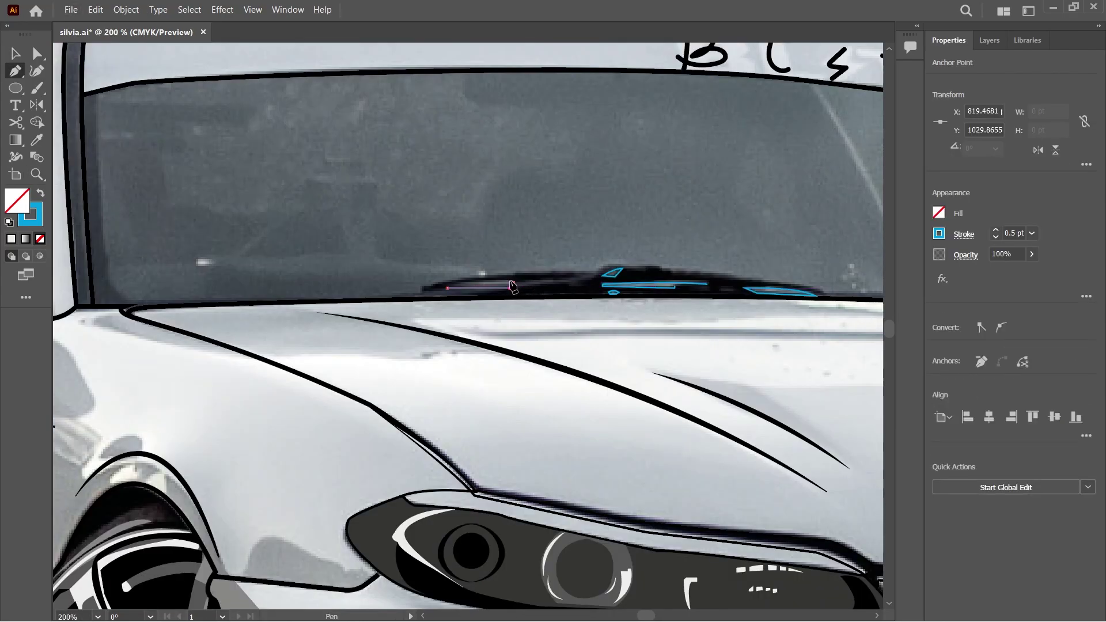
pyautogui.click(446, 287)
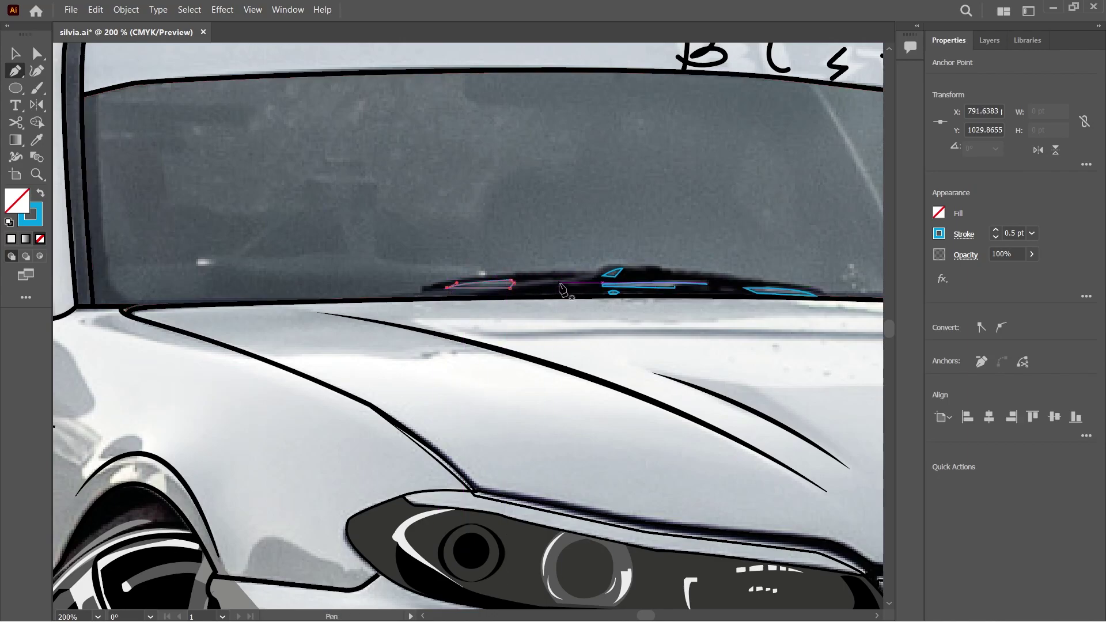
pyautogui.press('v')
pyautogui.hotkey('ctrl', 'shift', 'a')
pyautogui.hotkey('ctrl', '+')
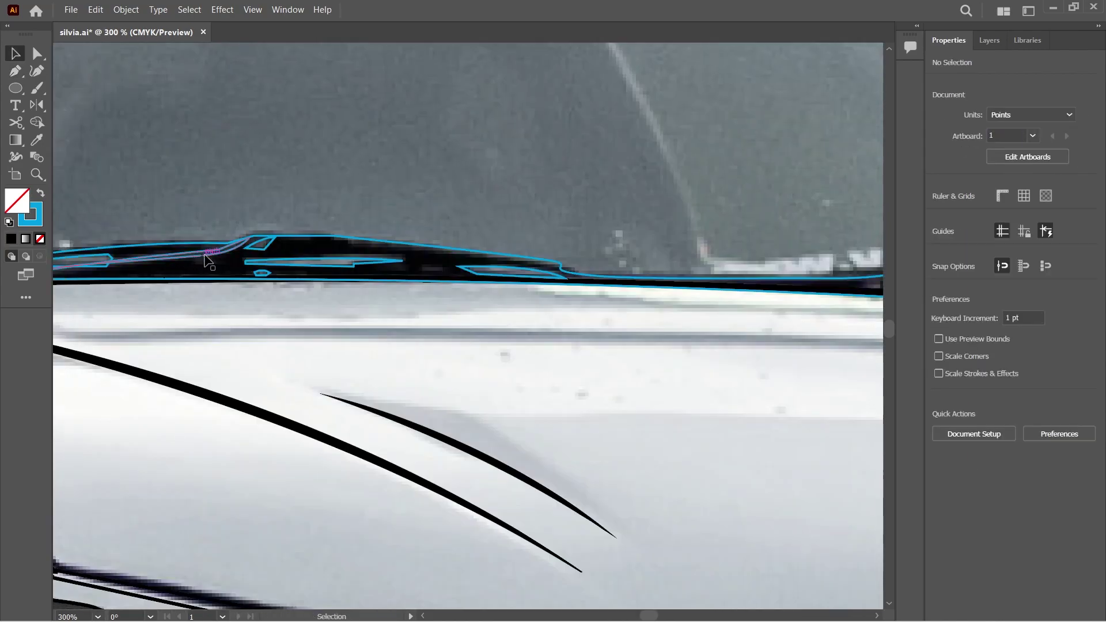
# Give the wiper compound path a black fill and no stroke
pyautogui.click(400, 246)
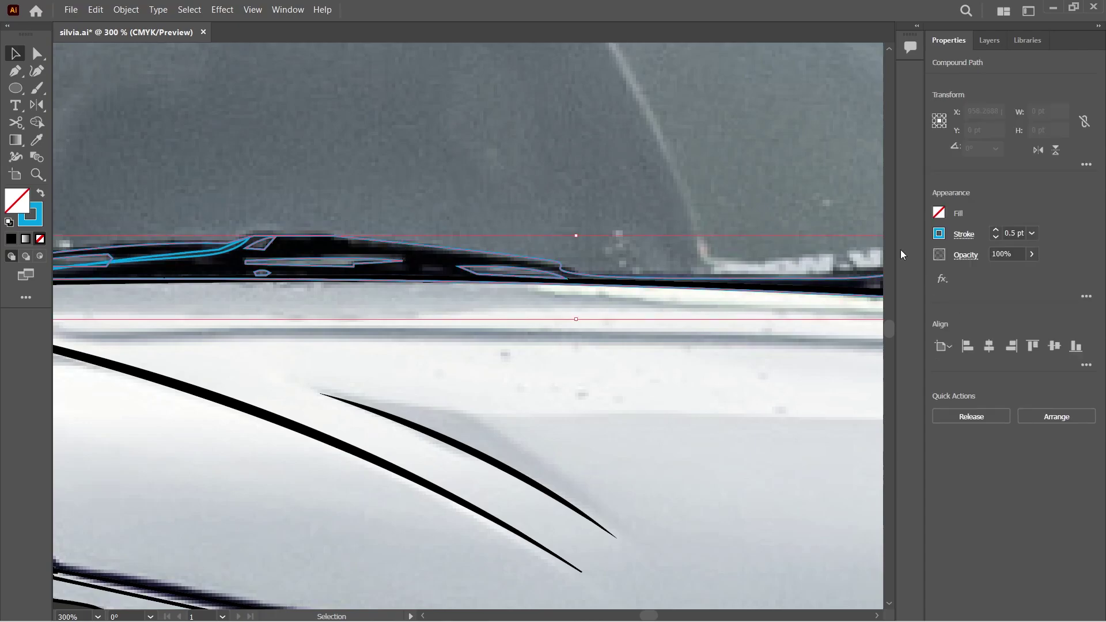
pyautogui.click(940, 212)
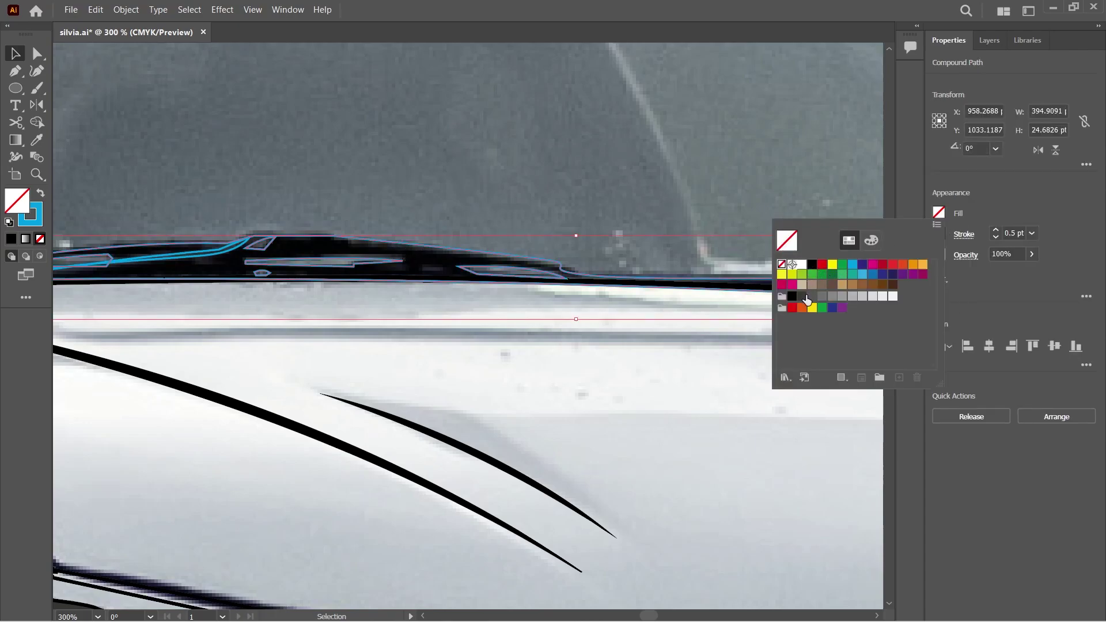
pyautogui.click(793, 298)
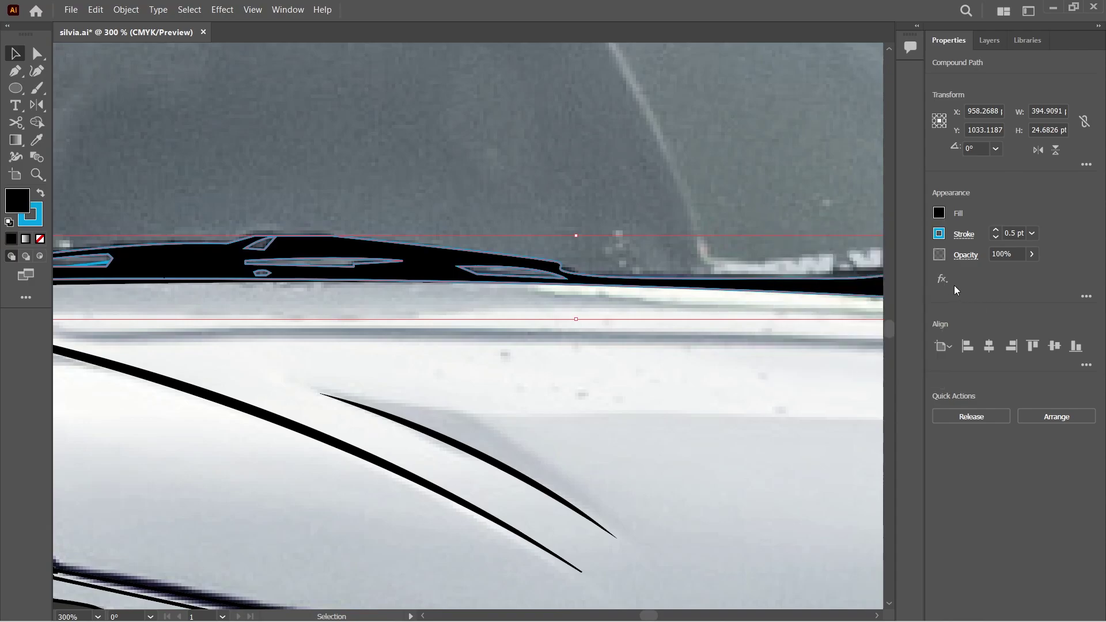
pyautogui.click(939, 233)
pyautogui.click(782, 286)
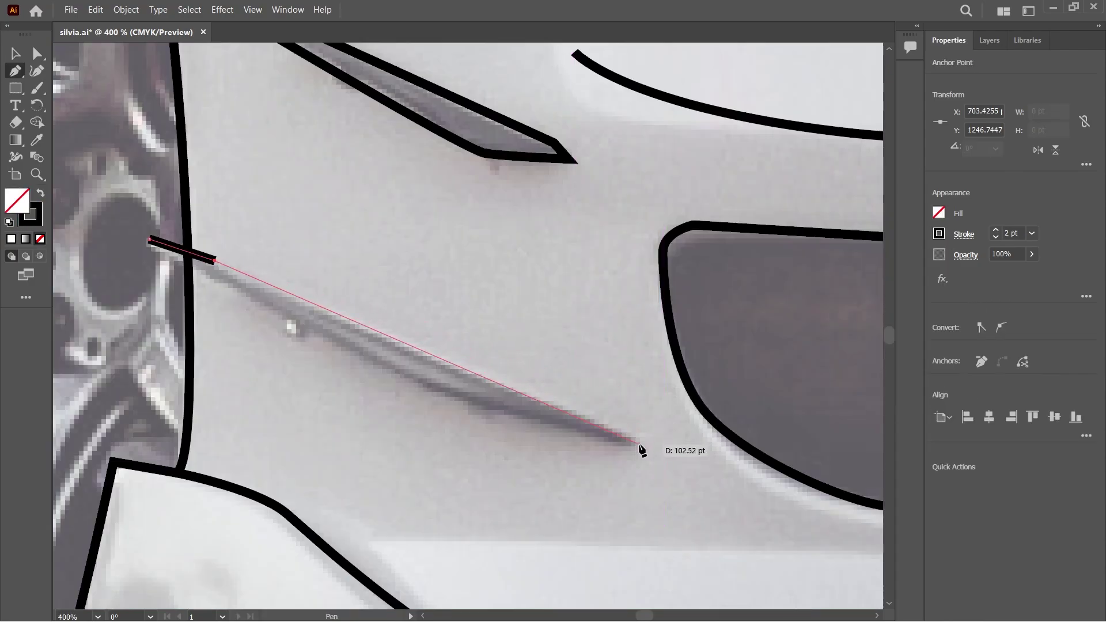
# Trace a thin closed sliver beside the wheel and draw a small circle in the headlight
pyautogui.click(642, 444)
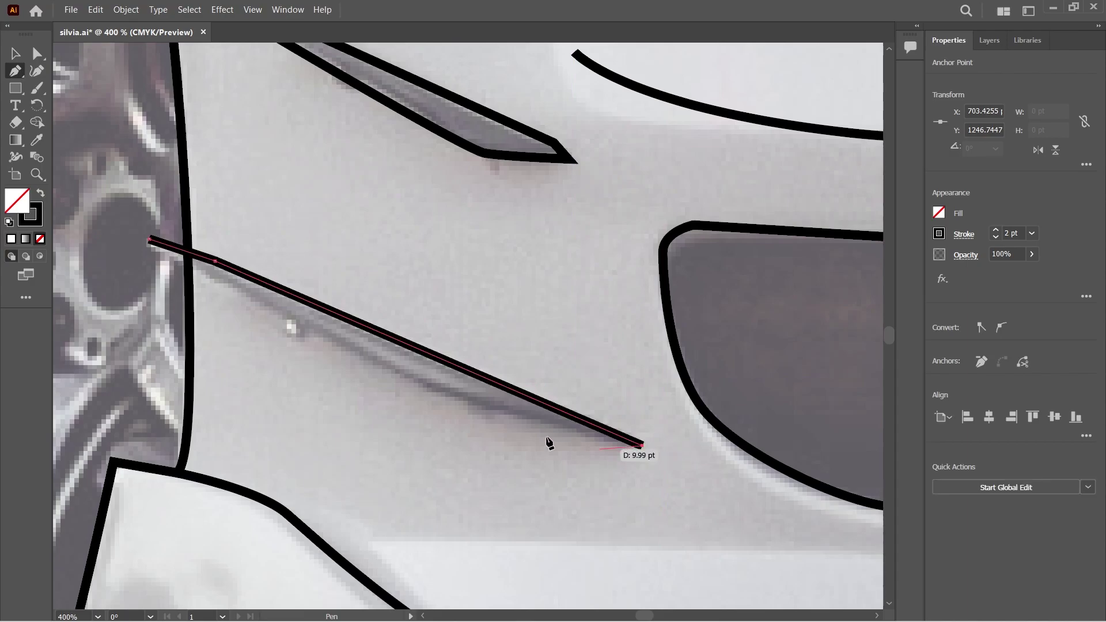
pyautogui.click(428, 392)
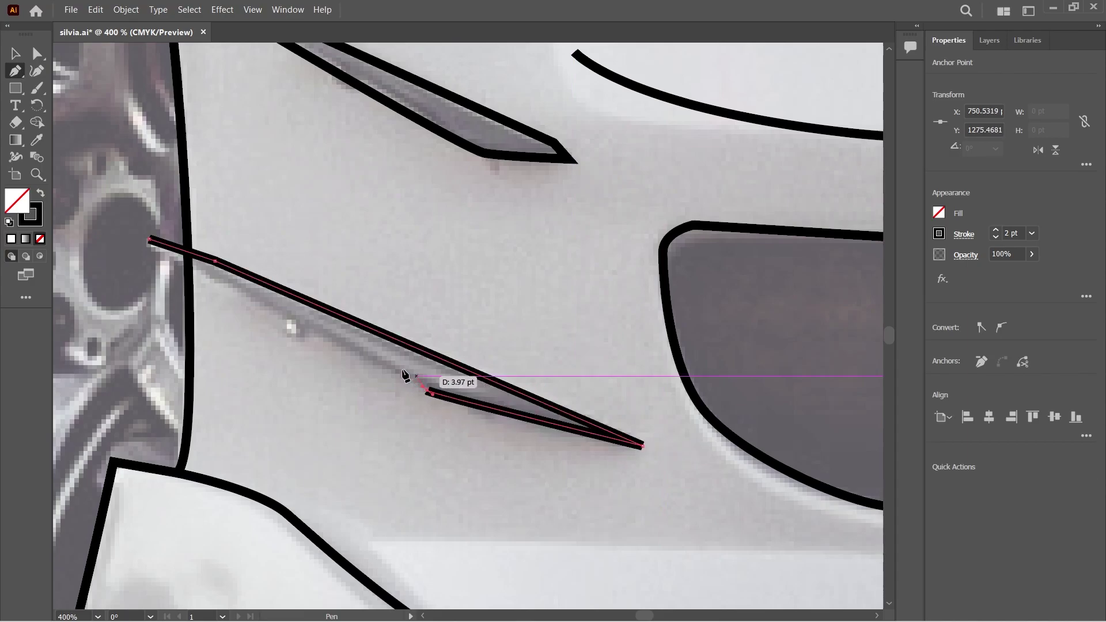
pyautogui.click(149, 240)
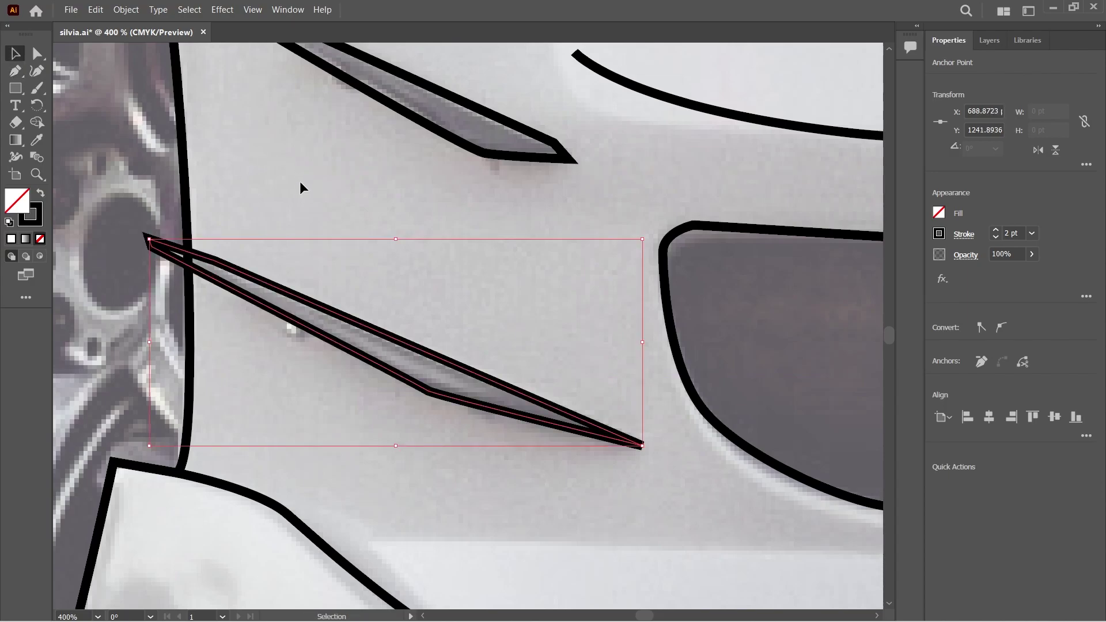
pyautogui.moveTo(376, 264)
pyautogui.mouseDown()
pyautogui.moveTo(484, 367)
pyautogui.moveTo(468, 339)
pyautogui.moveTo(513, 358)
pyautogui.mouseUp()
pyautogui.press('v')
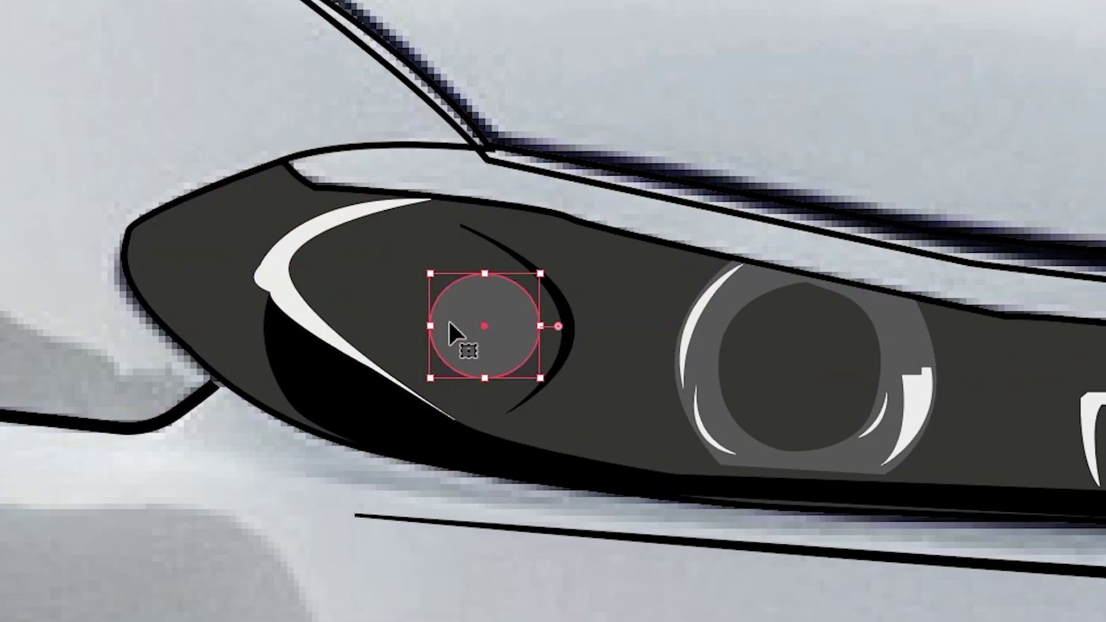
# Stretch, tilt and resize the small lens ellipse inside the headlight
pyautogui.moveTo(428, 324); pyautogui.dragTo(400, 326)
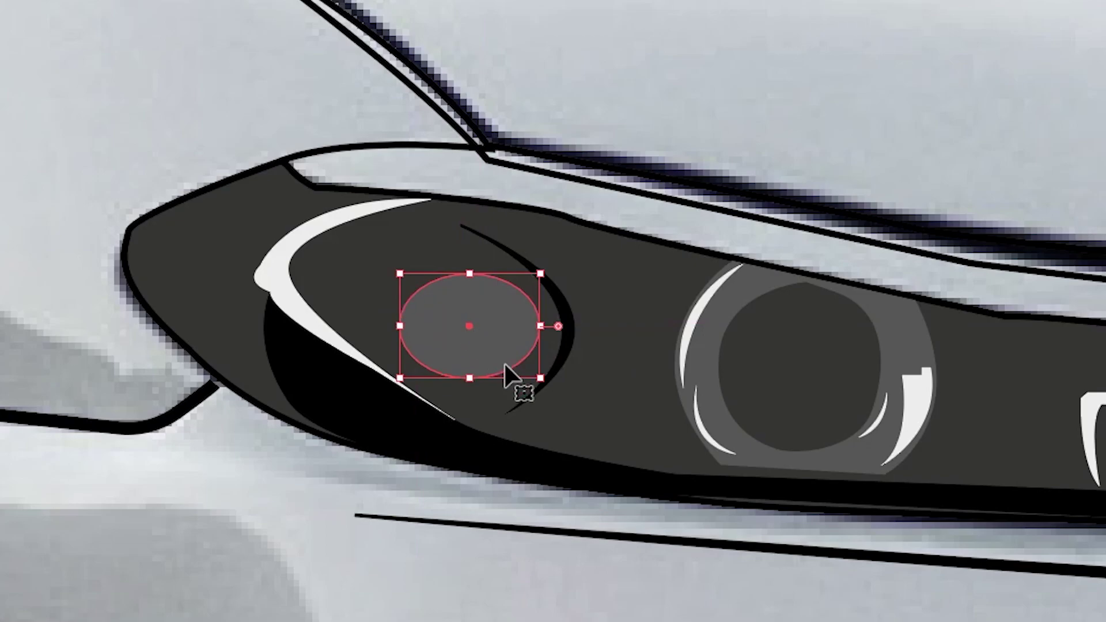
pyautogui.moveTo(550, 385); pyautogui.dragTo(539, 374)
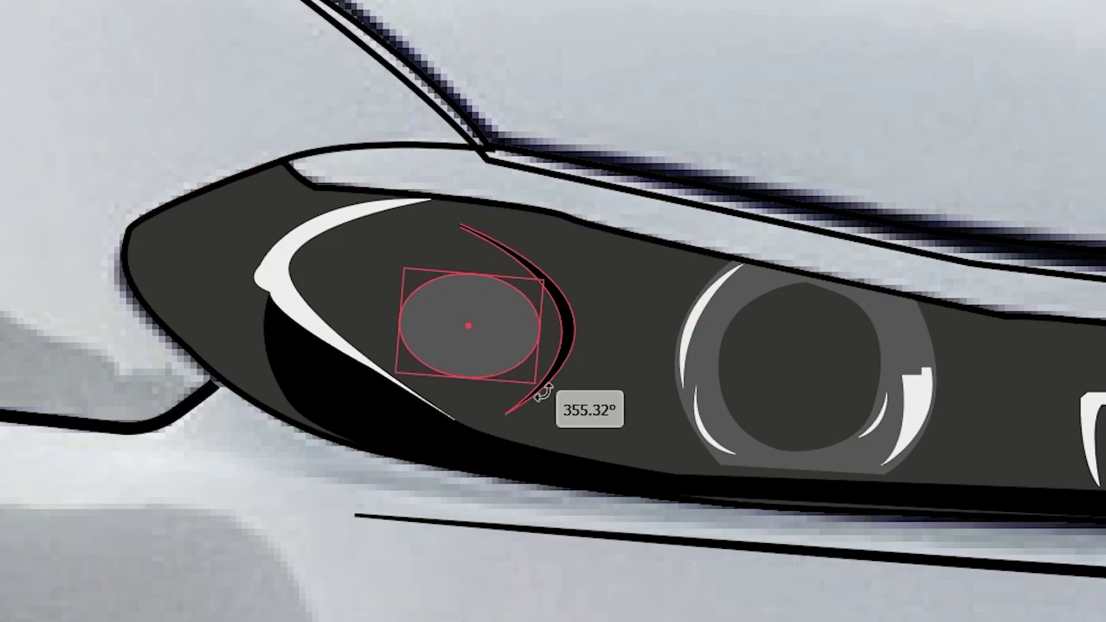
pyautogui.click(604, 338)
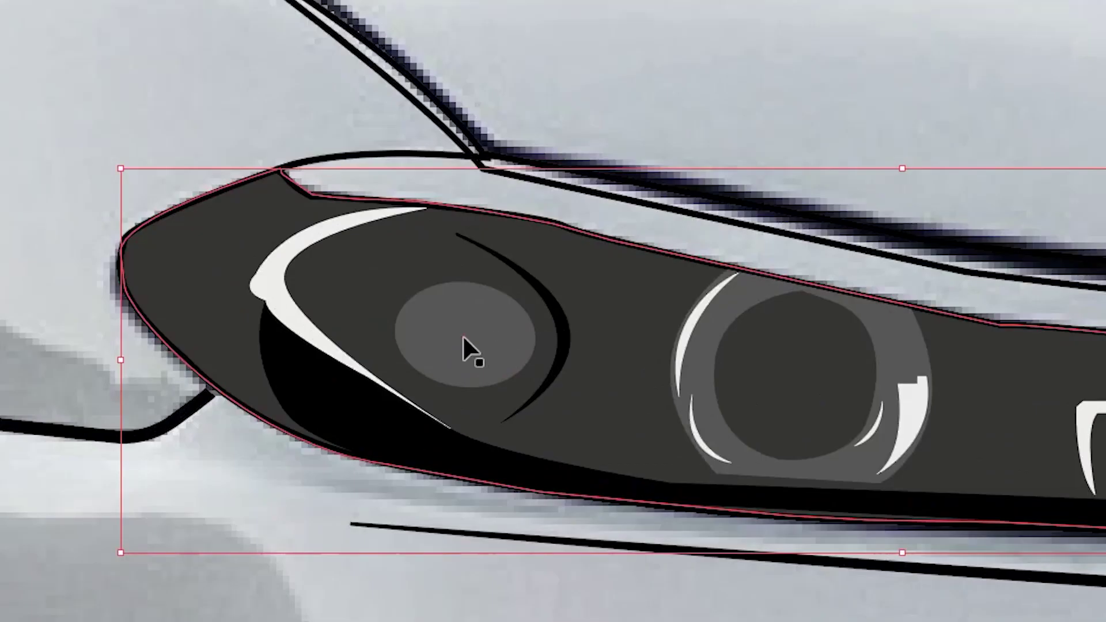
pyautogui.click(460, 318)
pyautogui.moveTo(470, 280); pyautogui.dragTo(479, 274)
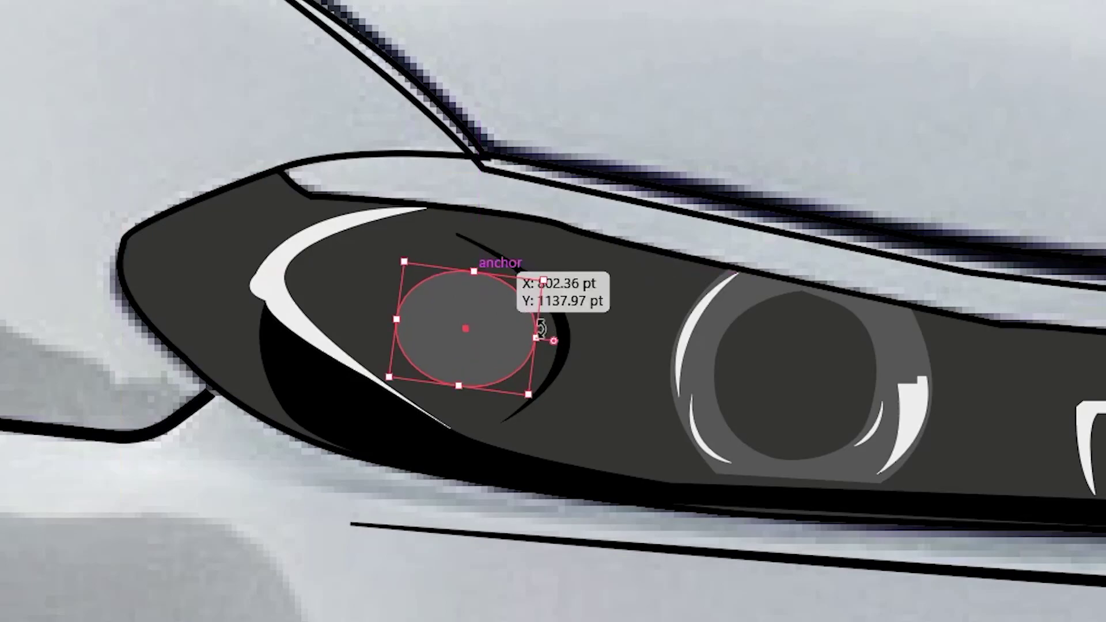
pyautogui.click(672, 106)
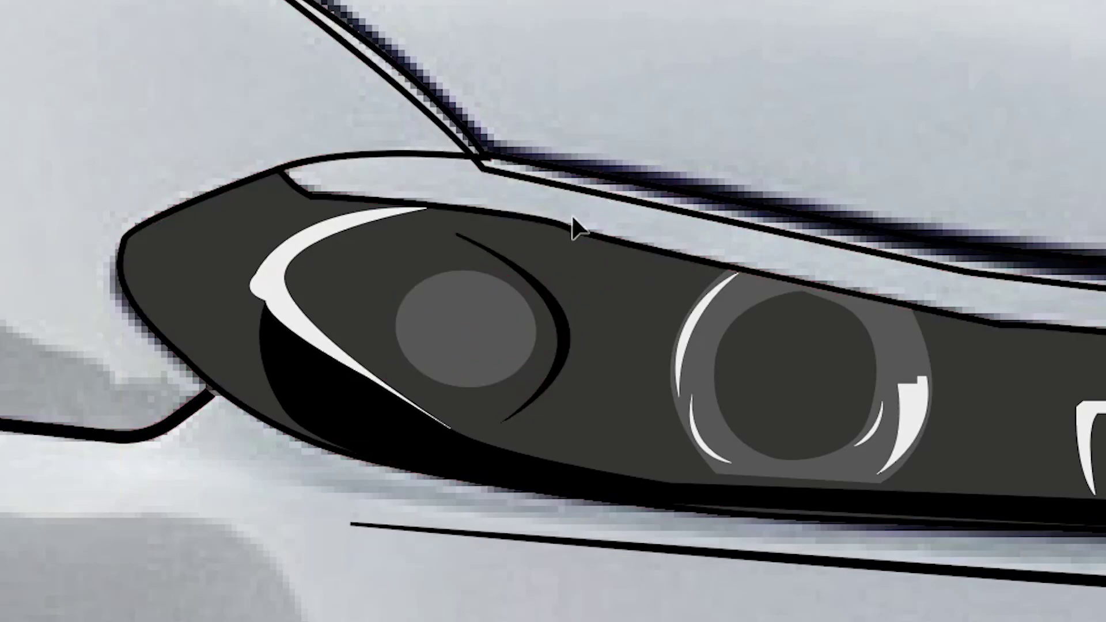
# Make the lens a 21.93 pt circle, nudge it up, and fill it with sampled black
pyautogui.click(443, 363)
pyautogui.moveTo(459, 394); pyautogui.dragTo(460, 409)
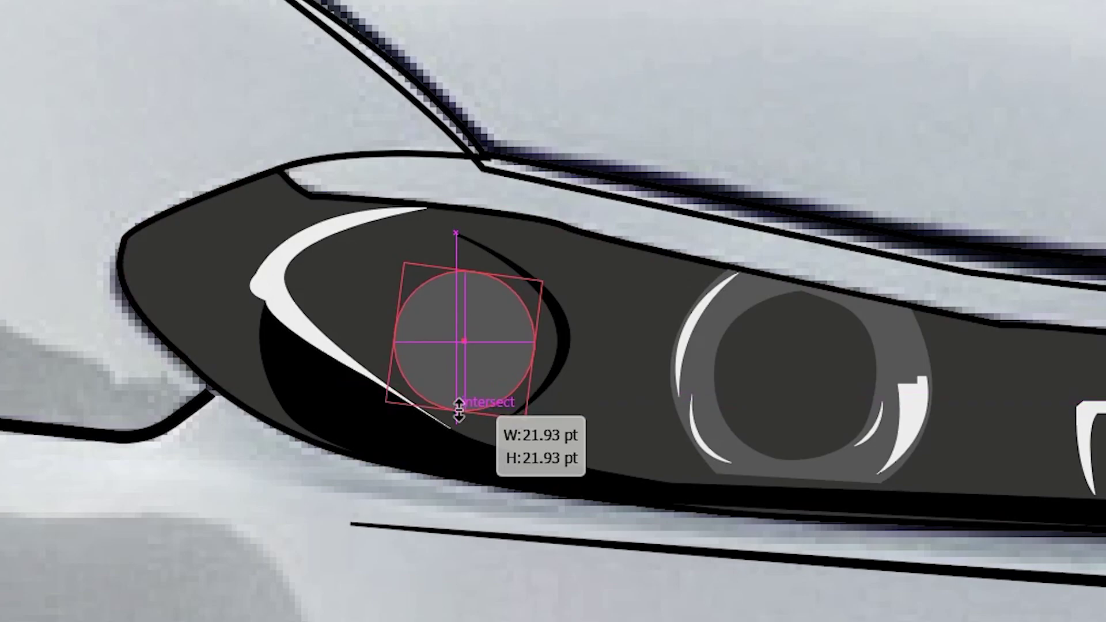
pyautogui.click(662, 181)
pyautogui.moveTo(460, 316); pyautogui.dragTo(461, 311)
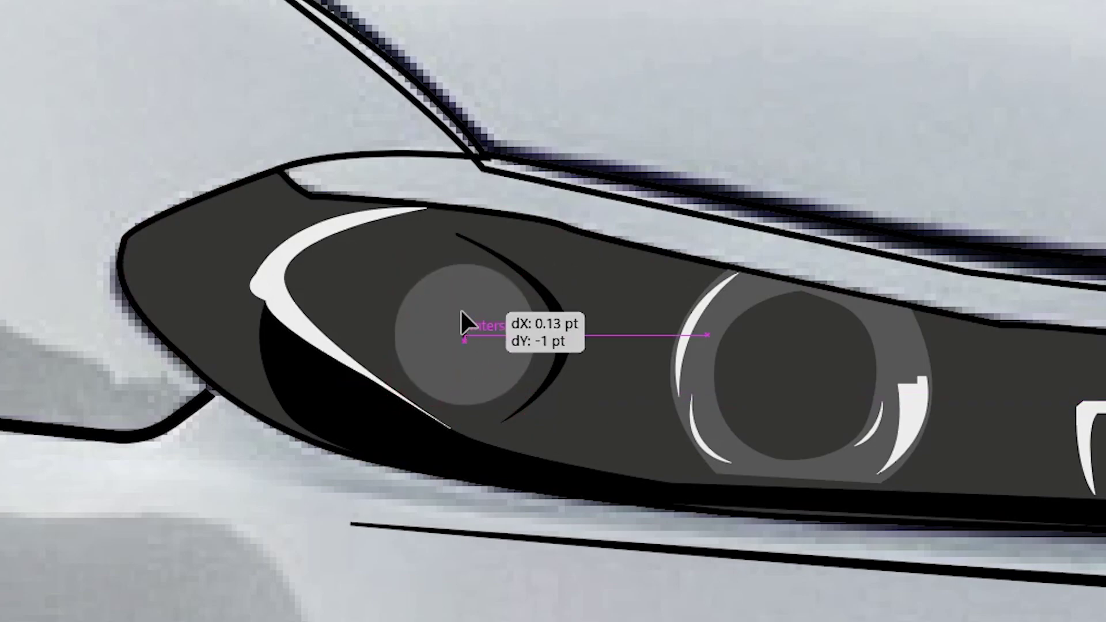
pyautogui.click(593, 154)
pyautogui.click(490, 322)
pyautogui.press('i')
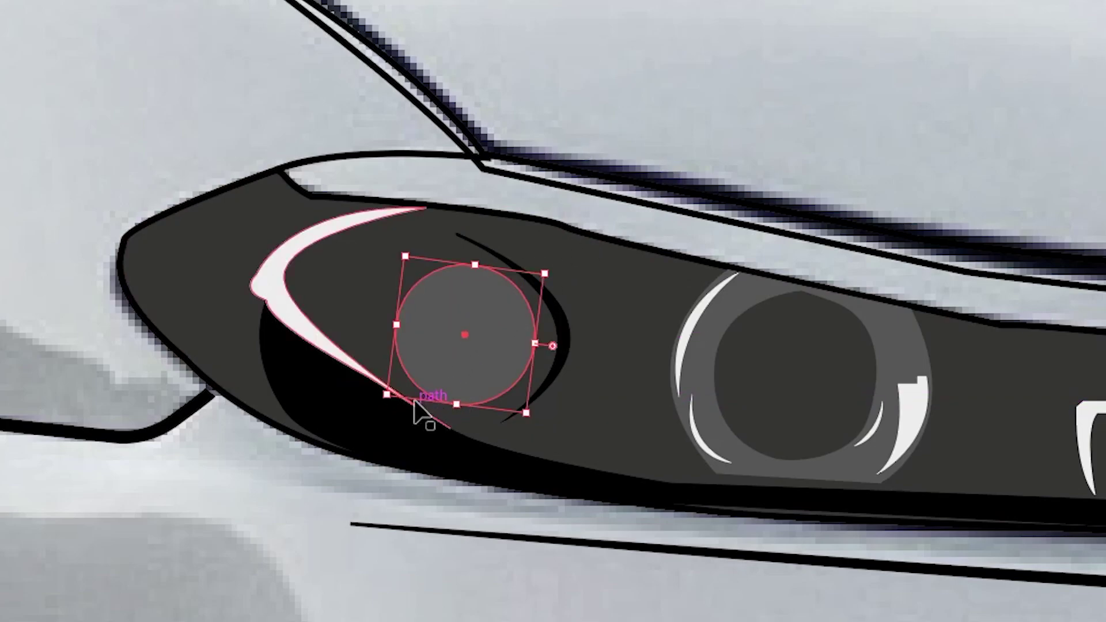
pyautogui.click(415, 425)
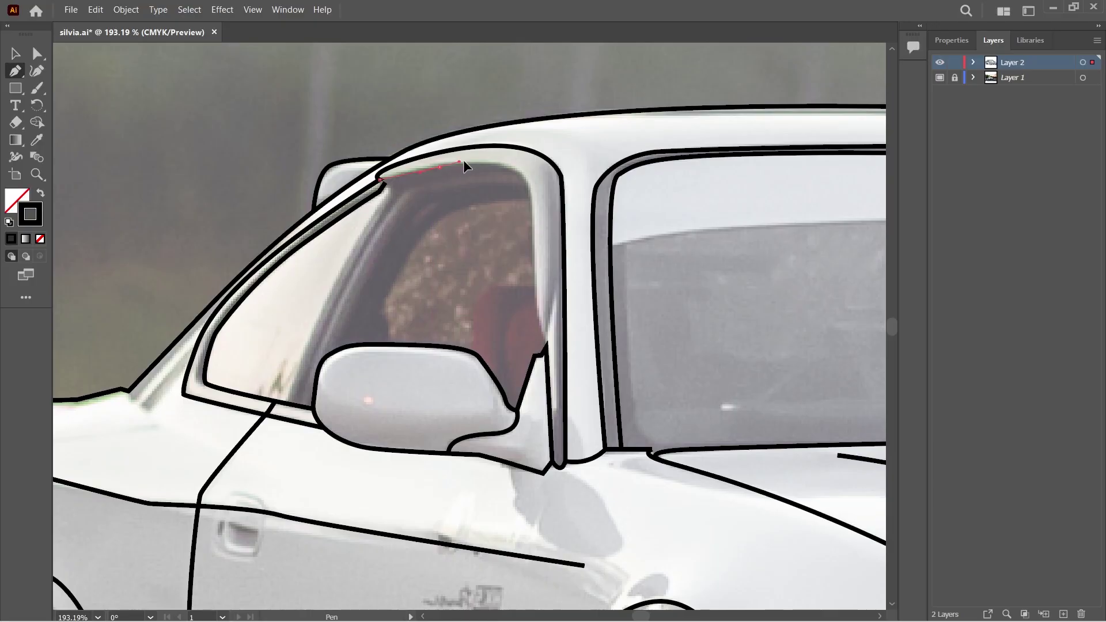
# Trace a curved line over the quarter window's top and down its side to the mirror
pyautogui.moveTo(475, 157); pyautogui.dragTo(477, 159)
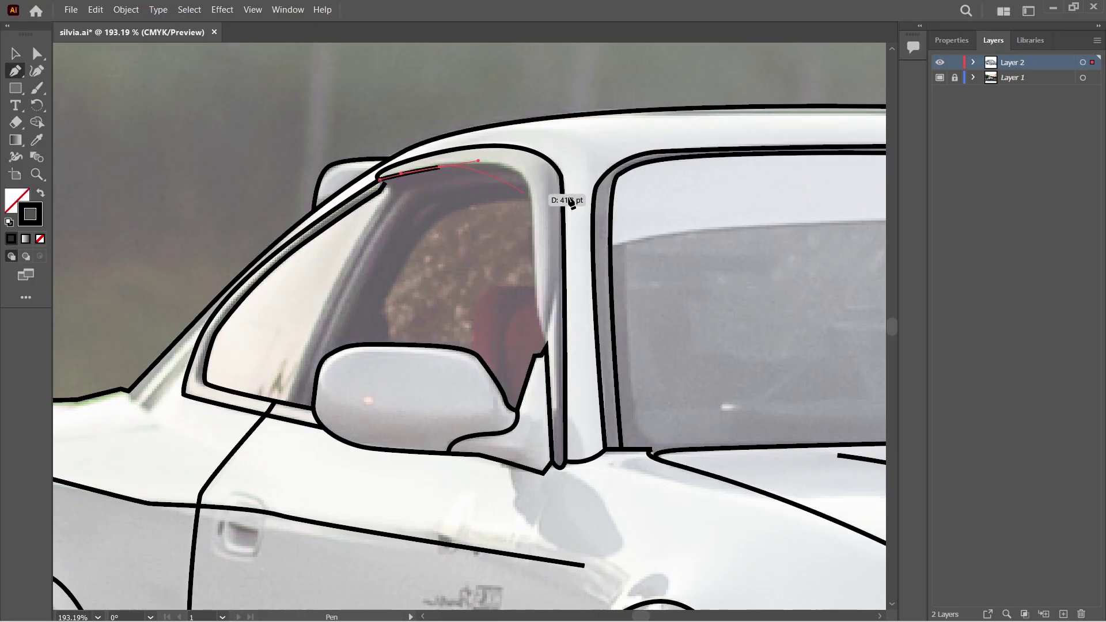
pyautogui.moveTo(527, 229); pyautogui.dragTo(530, 240)
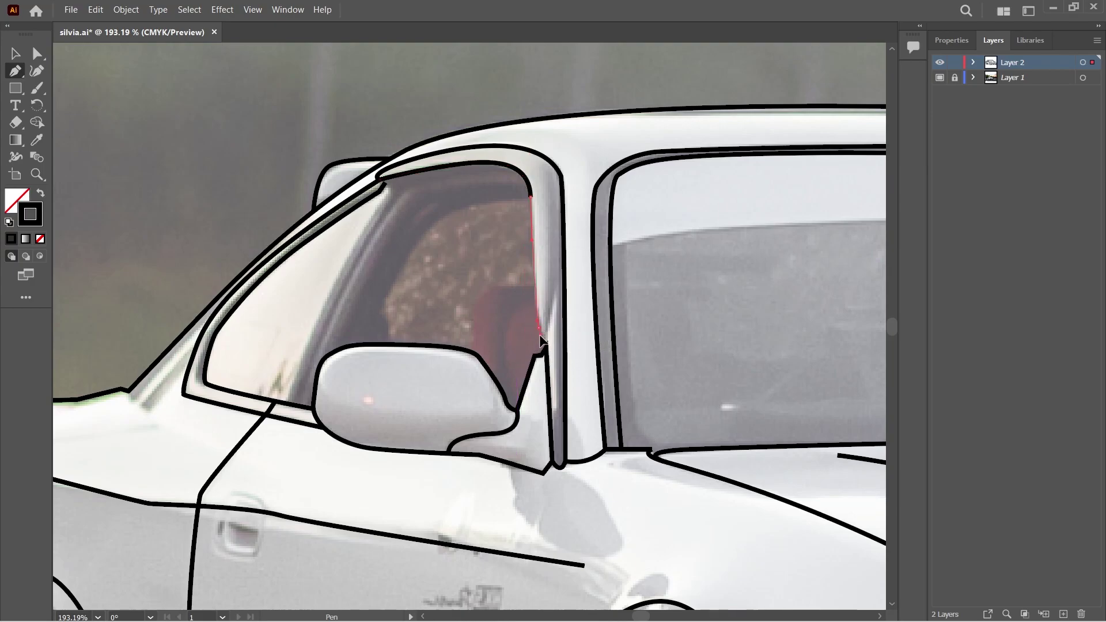
pyautogui.moveTo(540, 340); pyautogui.dragTo(547, 346)
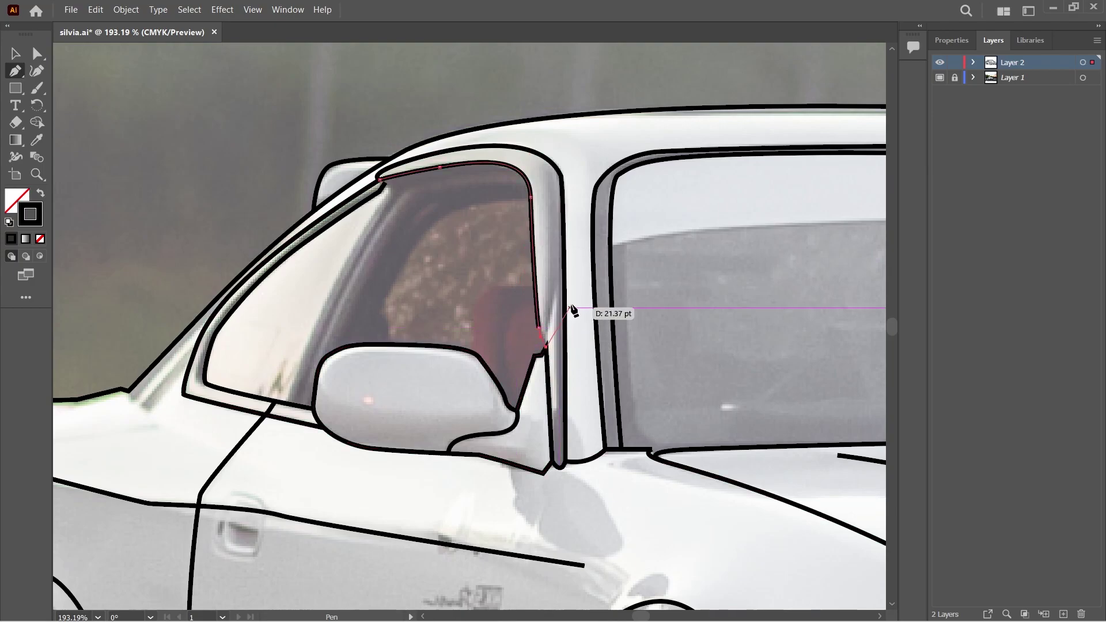
pyautogui.press('v')
pyautogui.click(451, 316)
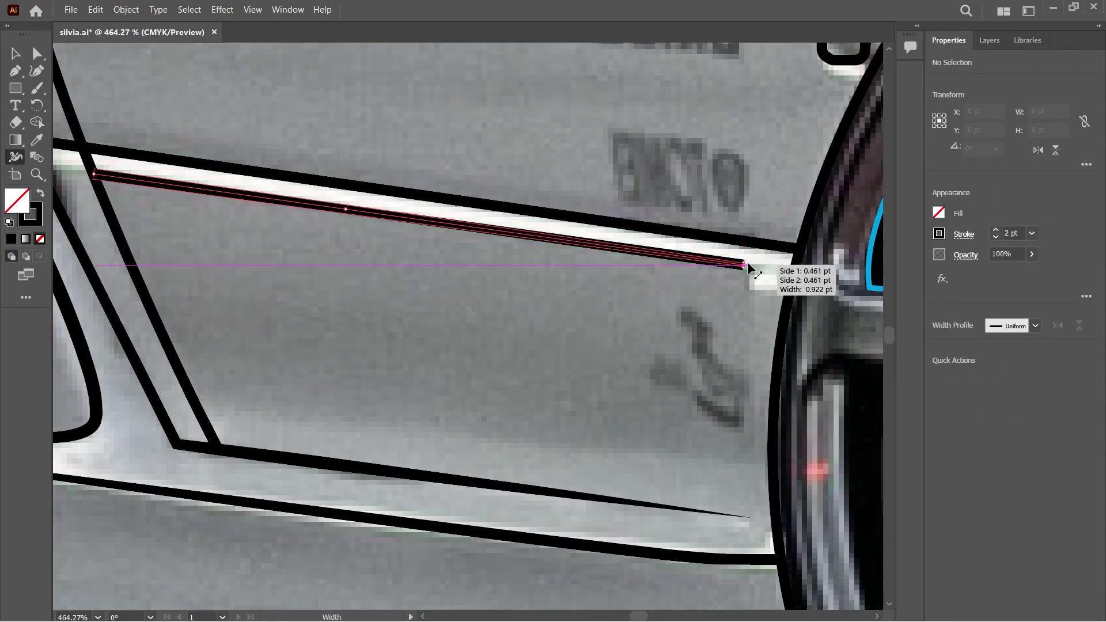
# Taper both ends of the fender line with the Width tool
pyautogui.press('v')
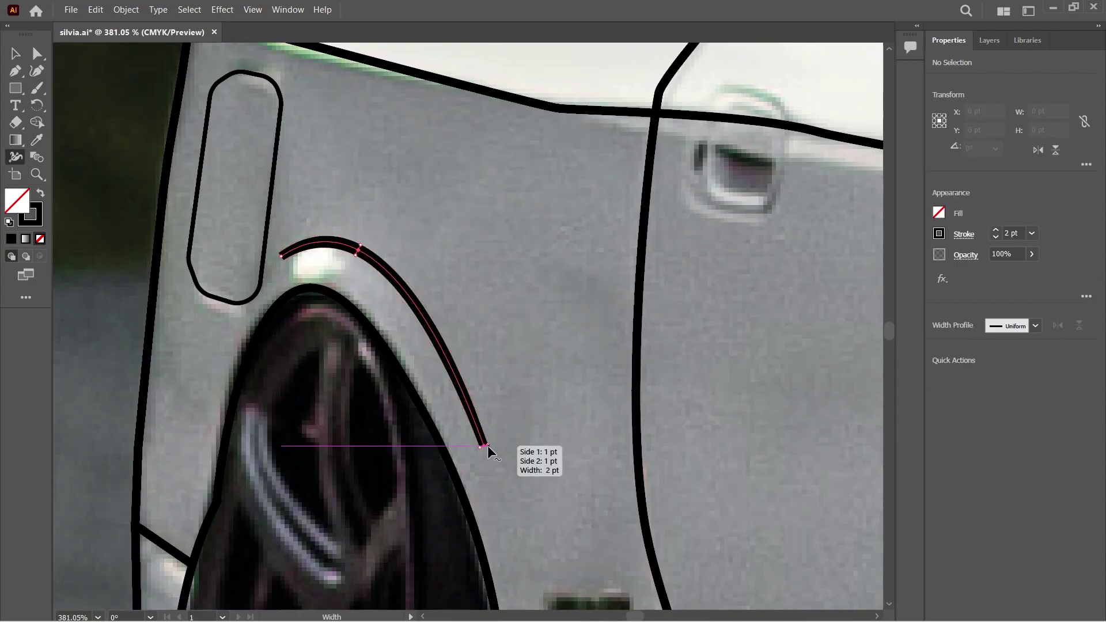
pyautogui.press('z')
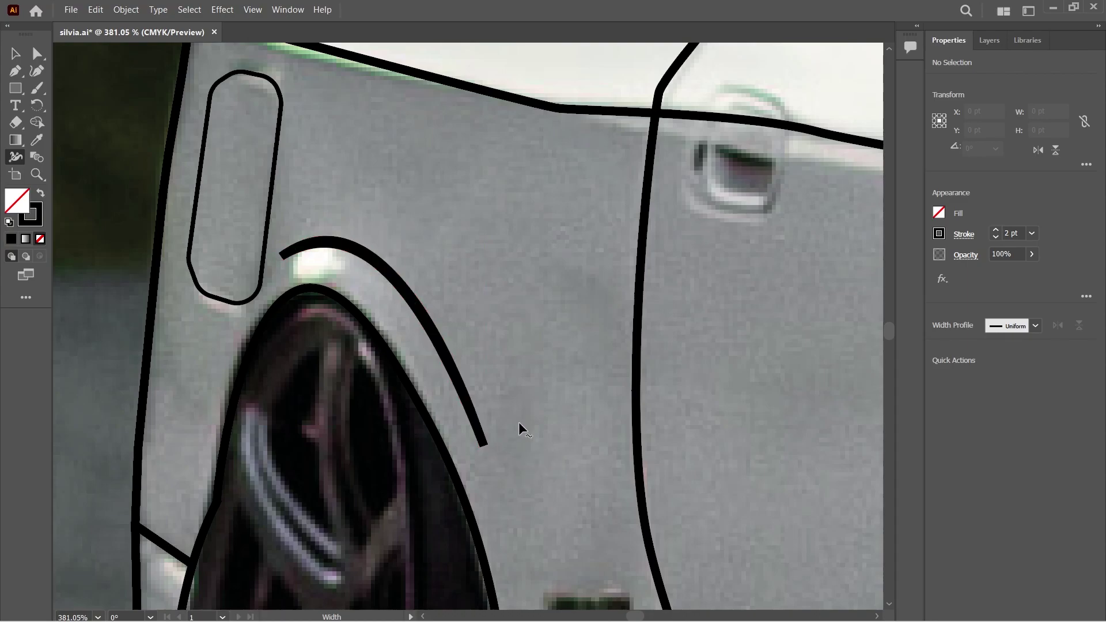
pyautogui.moveTo(502, 455); pyautogui.dragTo(547, 401)
pyautogui.hotkey('shift', 'w')
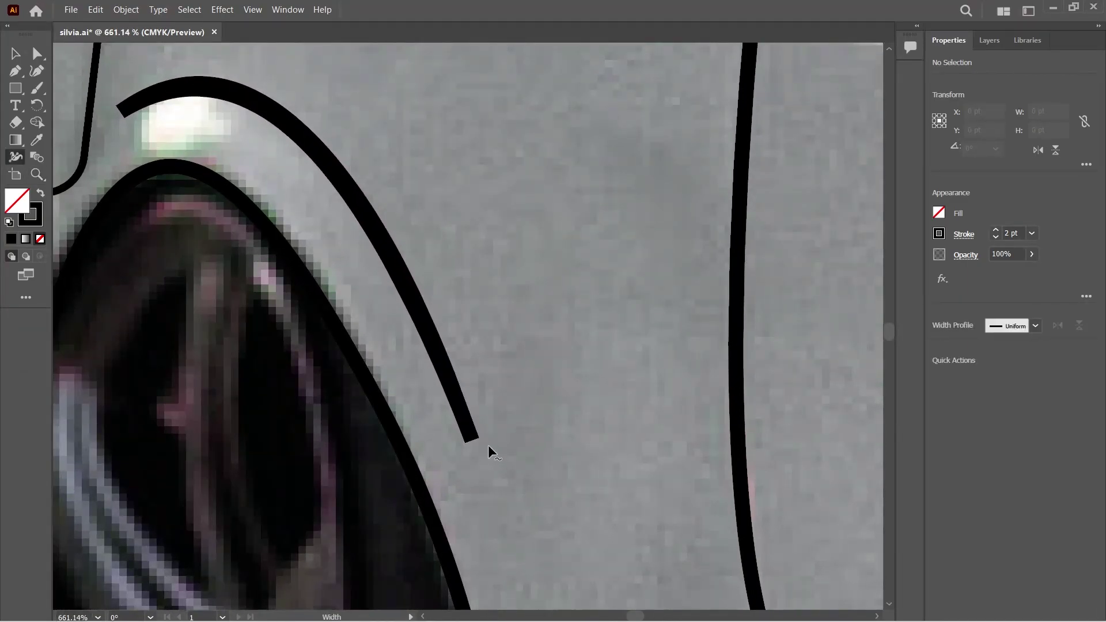
pyautogui.moveTo(478, 440); pyautogui.dragTo(473, 440)
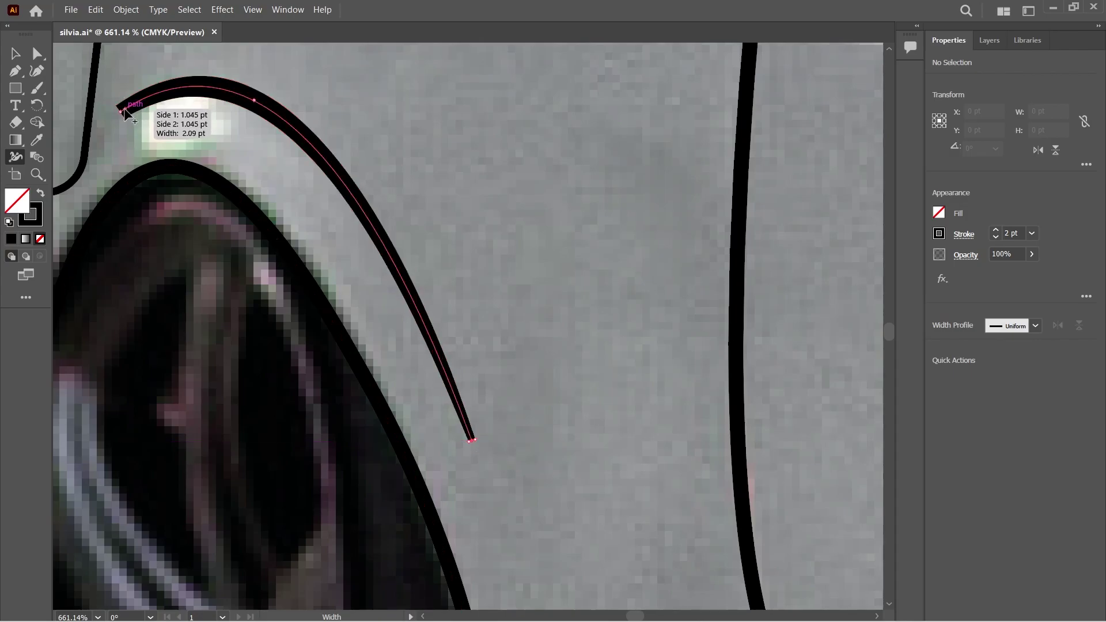
pyautogui.moveTo(123, 121); pyautogui.dragTo(121, 122)
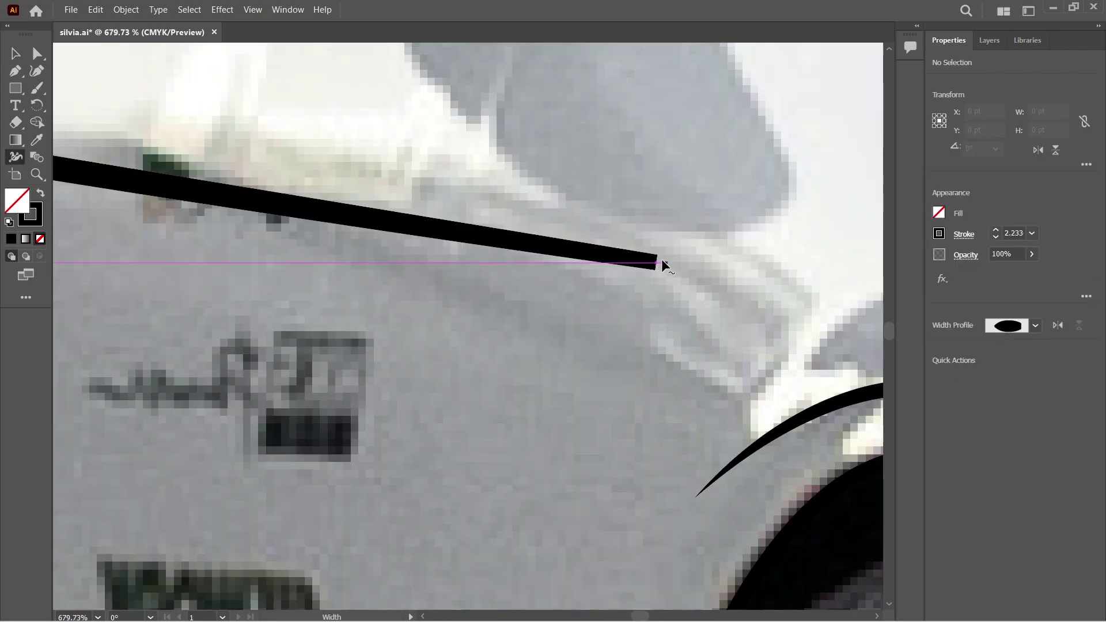
# Taper the black body line to a point and send the black shape behind the number plate
pyautogui.moveTo(657, 260); pyautogui.dragTo(656, 263)
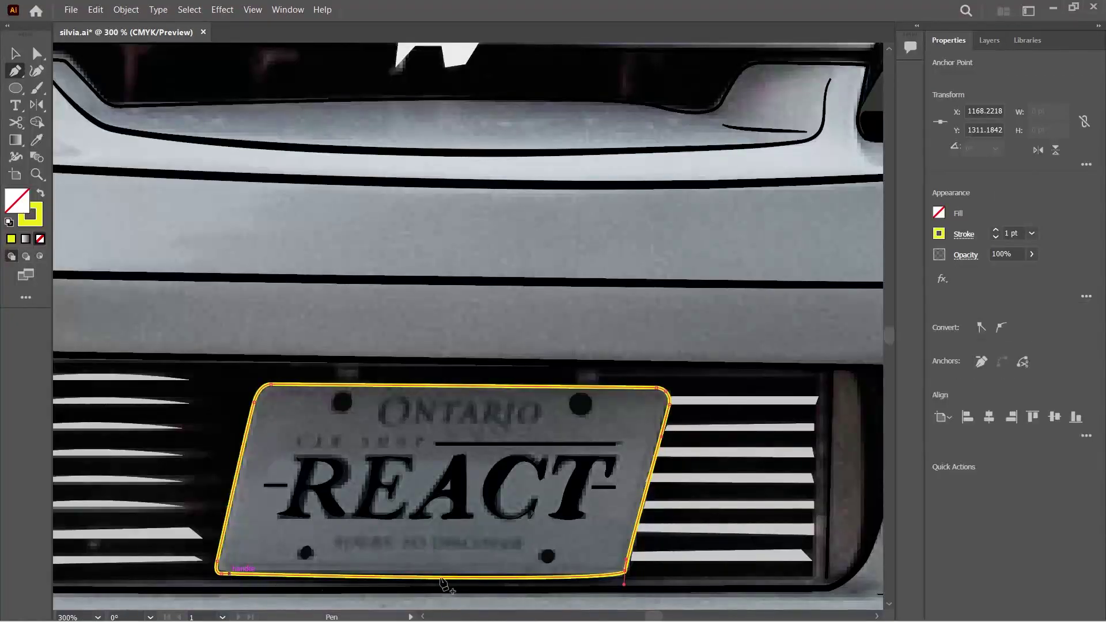
pyautogui.press('v')
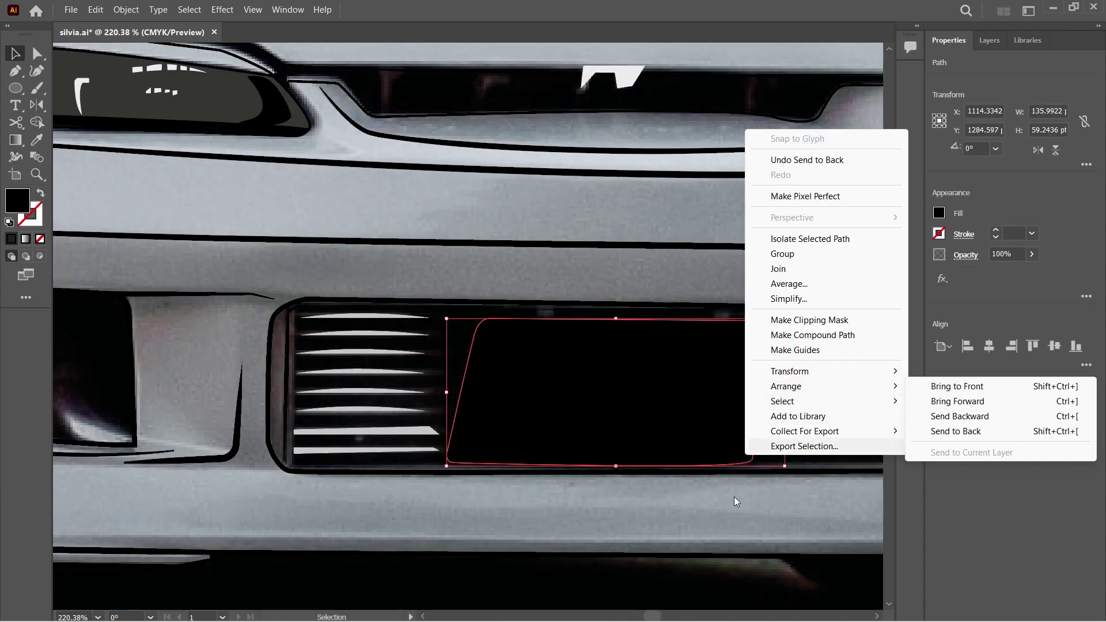
pyautogui.moveTo(786, 386)
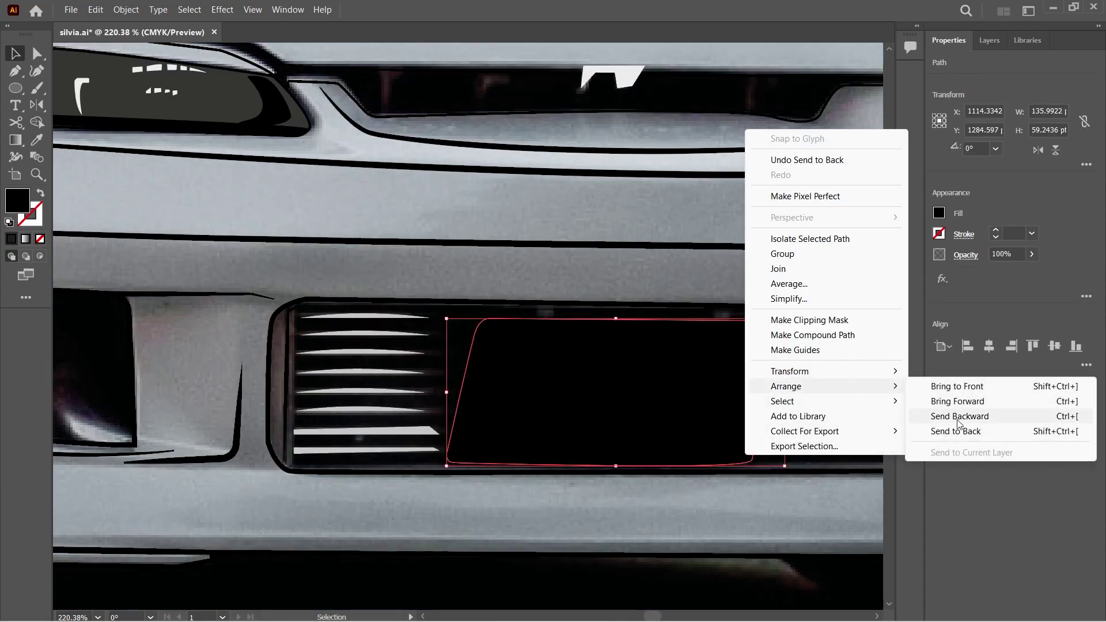
pyautogui.click(957, 432)
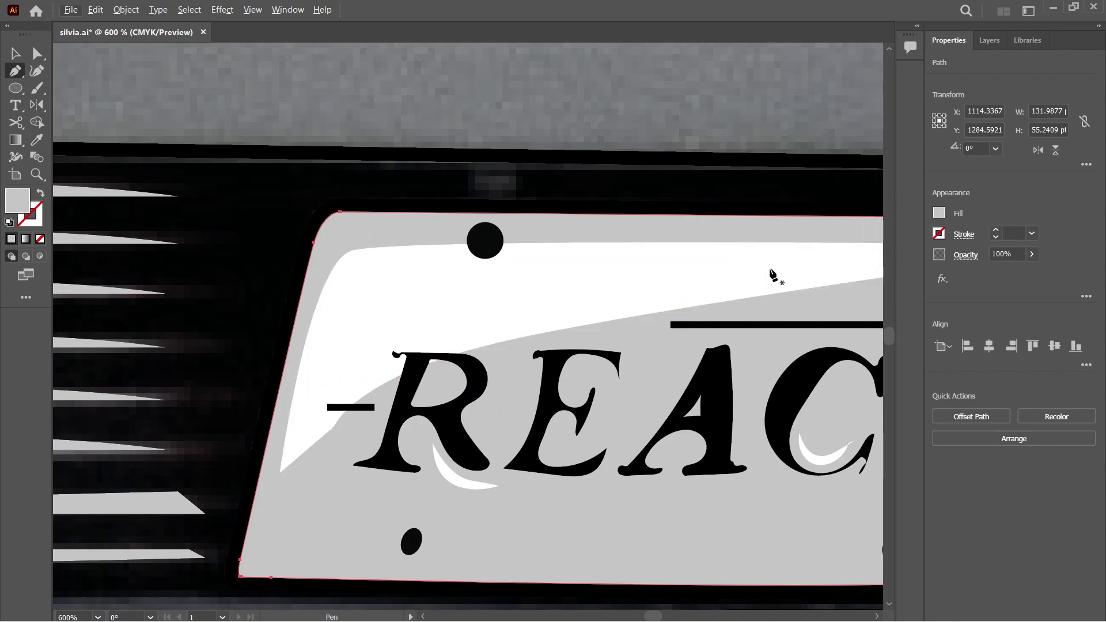
# Draw a closed curved grey highlight sweeping across the top of the REACT plate
pyautogui.hscroll(2, 841, 262)
pyautogui.click(853, 254)
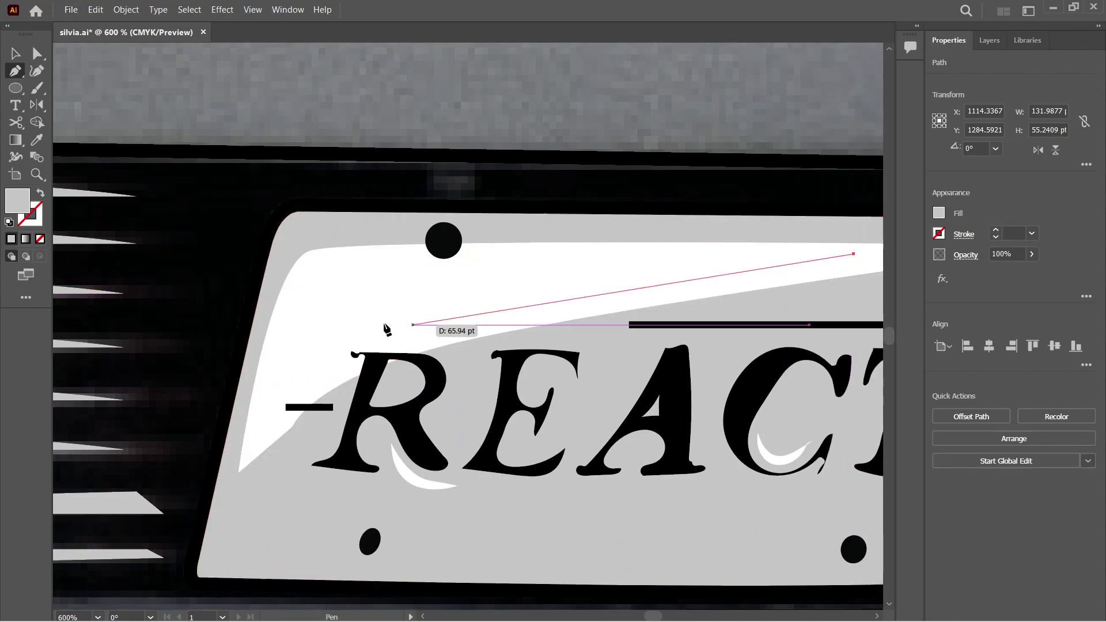
pyautogui.moveTo(303, 341)
pyautogui.mouseDown()
pyautogui.moveTo(215, 462)
pyautogui.moveTo(262, 417)
pyautogui.mouseUp()
pyautogui.click(263, 419)
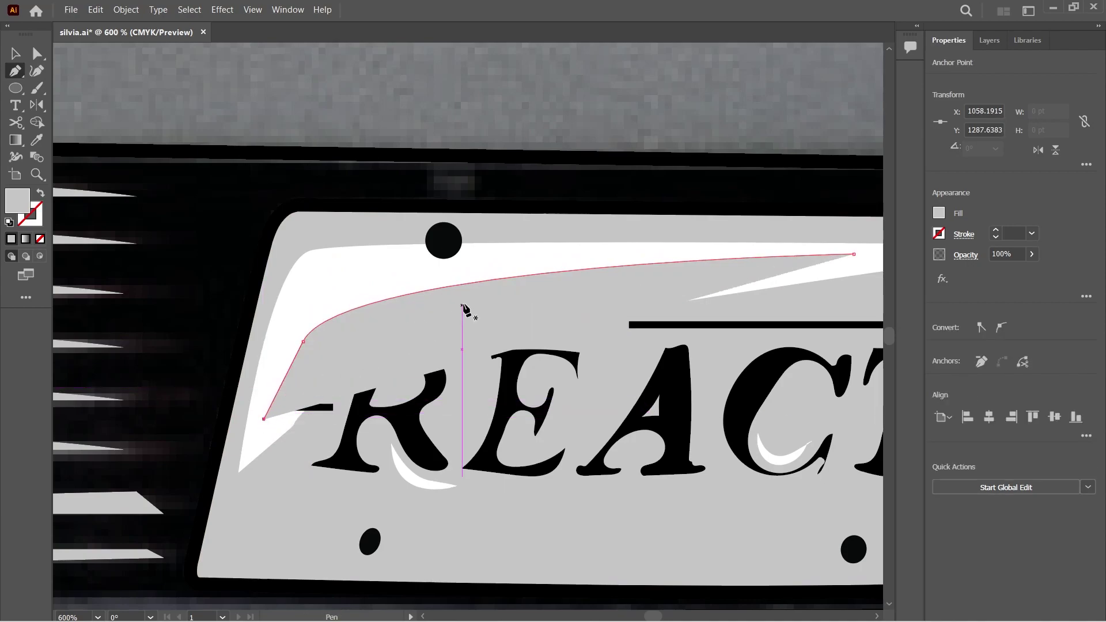
pyautogui.click(263, 419)
pyautogui.moveTo(372, 325); pyautogui.dragTo(408, 306)
pyautogui.click(853, 253)
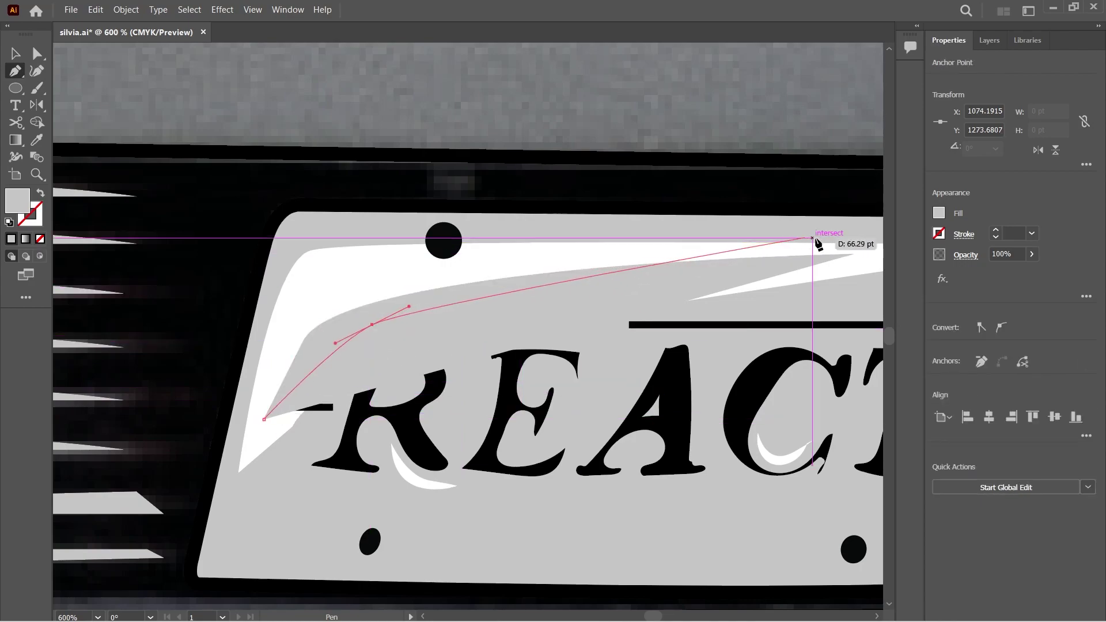
pyautogui.moveTo(304, 341); pyautogui.dragTo(342, 263)
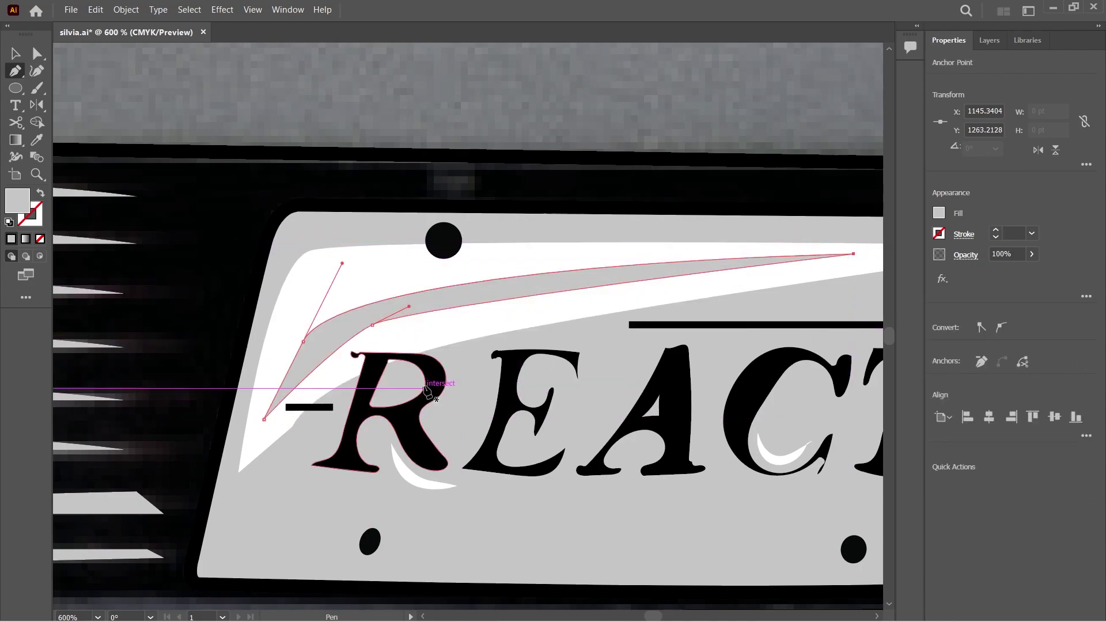
pyautogui.press('v')
# Select the grey highlight shape for reshaping with the Curvature tool
pyautogui.click(484, 366)
pyautogui.click(36, 72)
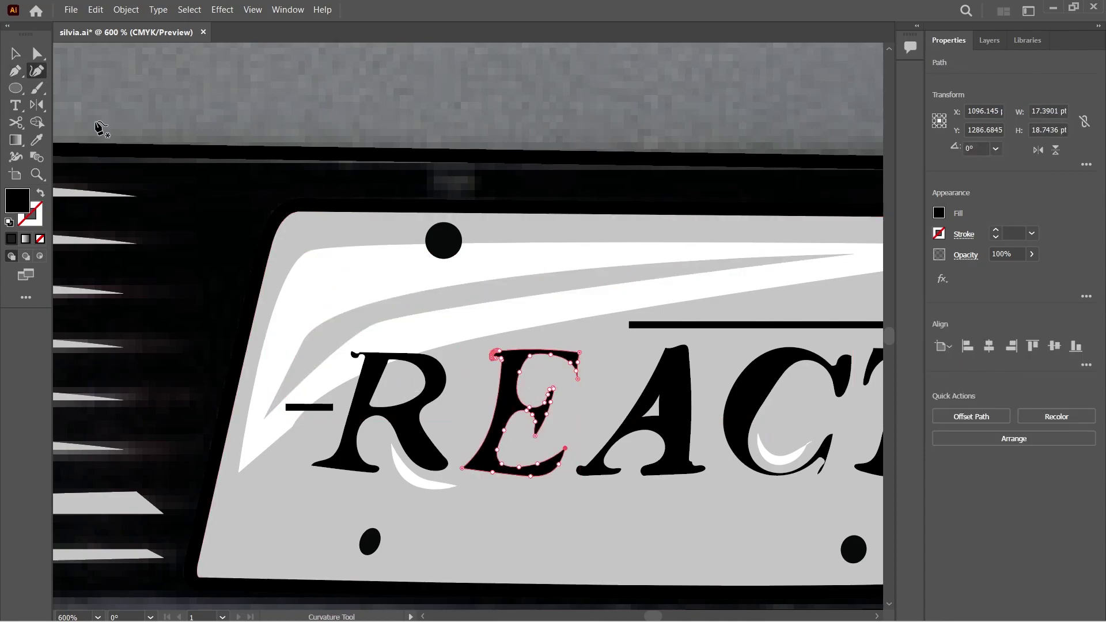
pyautogui.press('v')
pyautogui.click(383, 314)
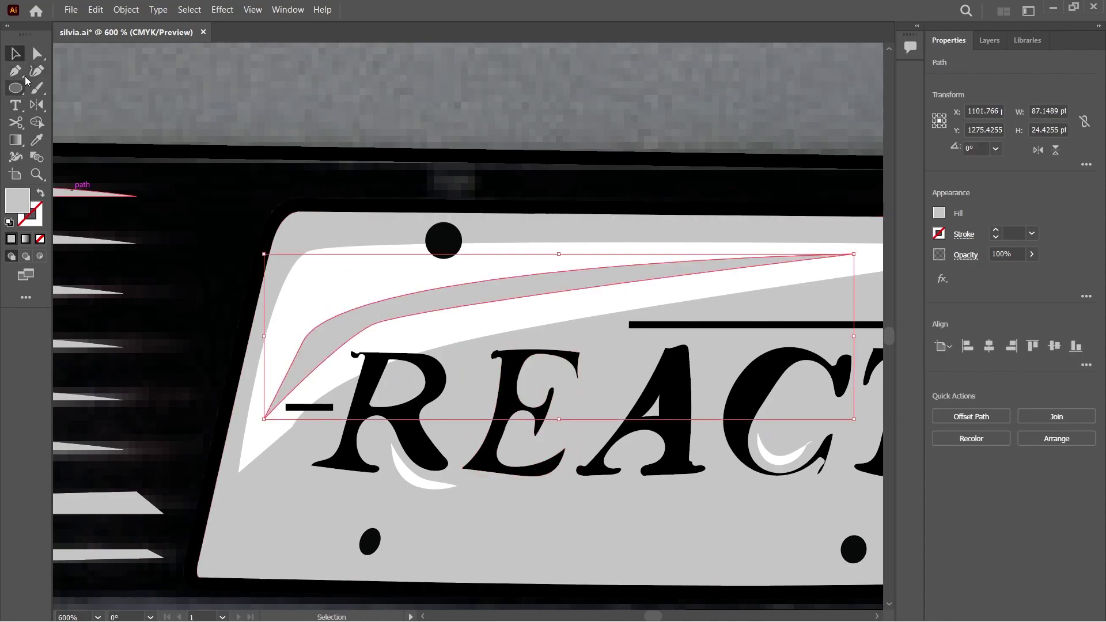
pyautogui.click(36, 72)
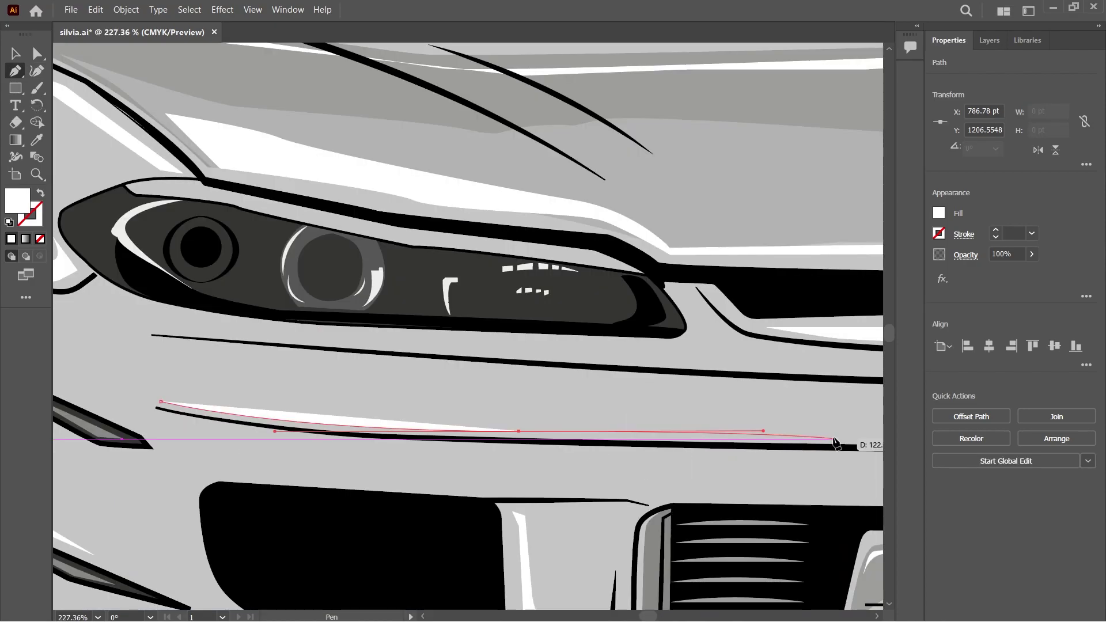
# Draw white curved highlights along the front bumper and the side panel below the mirror
pyautogui.click(832, 438)
pyautogui.moveTo(789, 440); pyautogui.dragTo(797, 433)
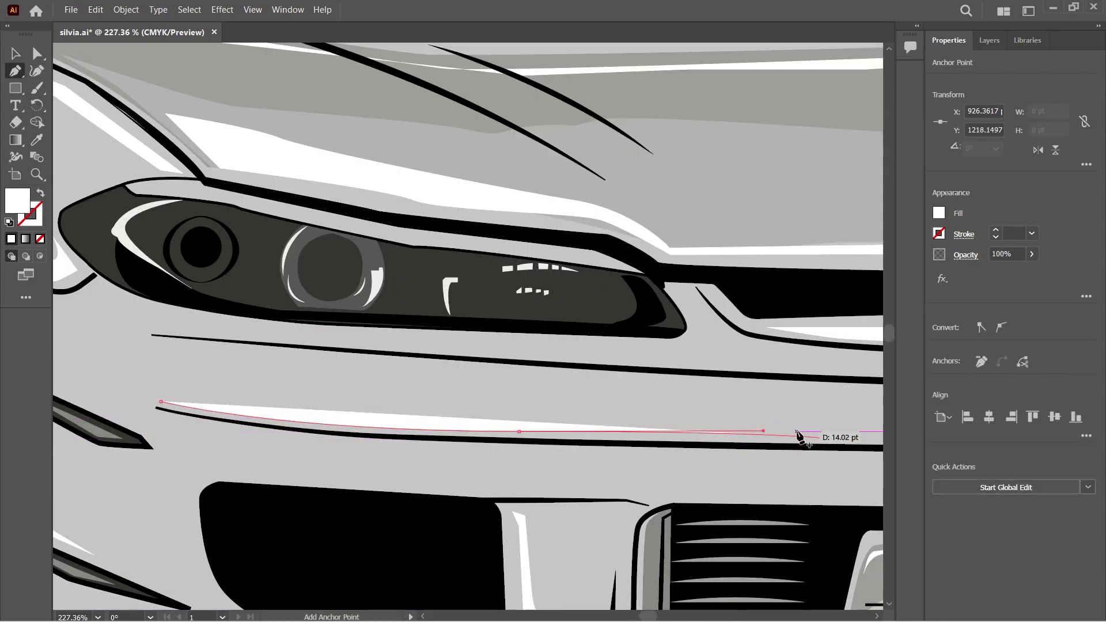
pyautogui.click(209, 399)
pyautogui.moveTo(148, 389); pyautogui.dragTo(161, 406)
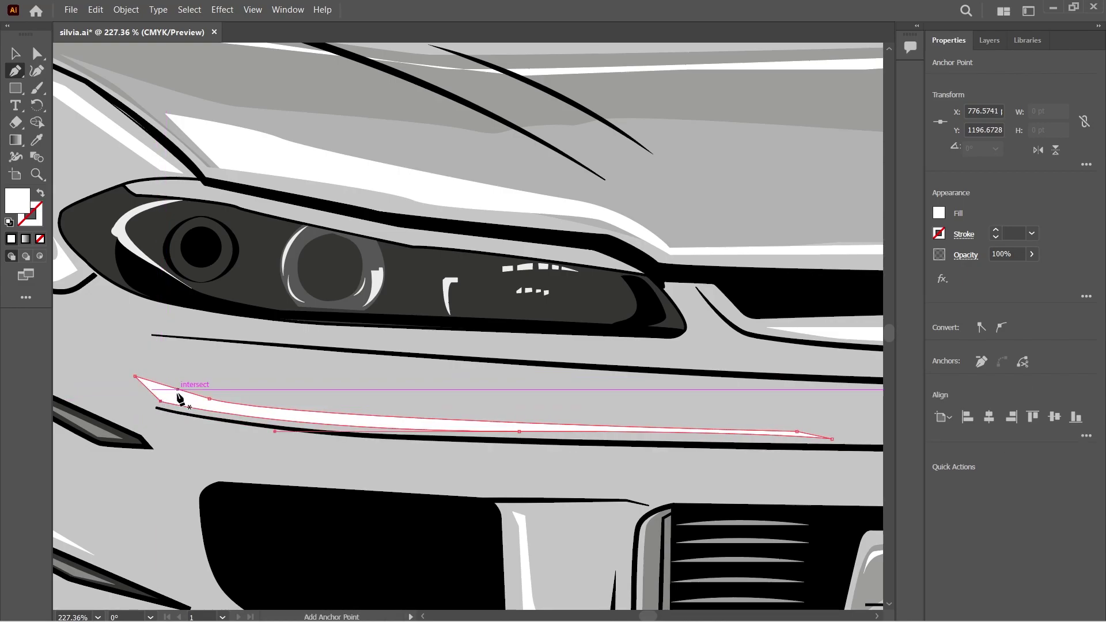
pyautogui.press('a')
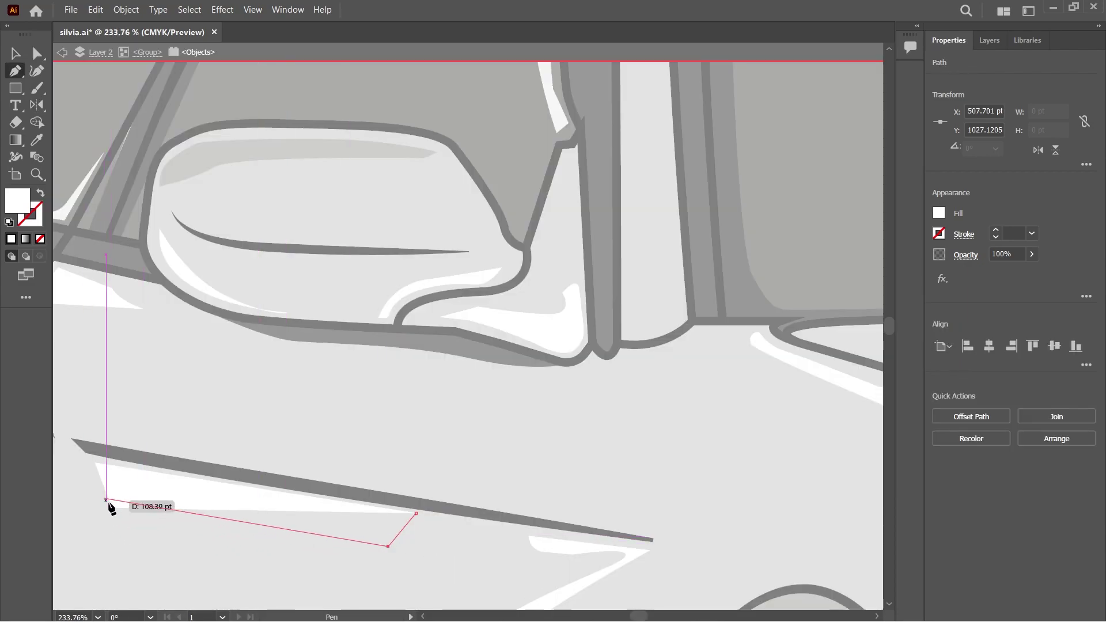
pyautogui.click(111, 508)
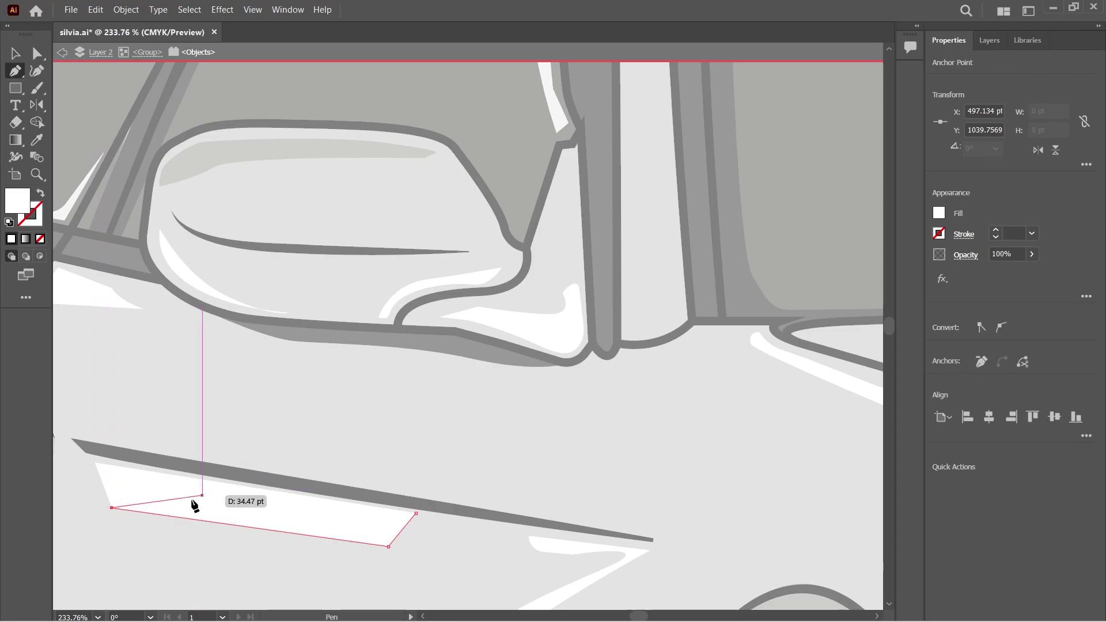
pyautogui.press('c')
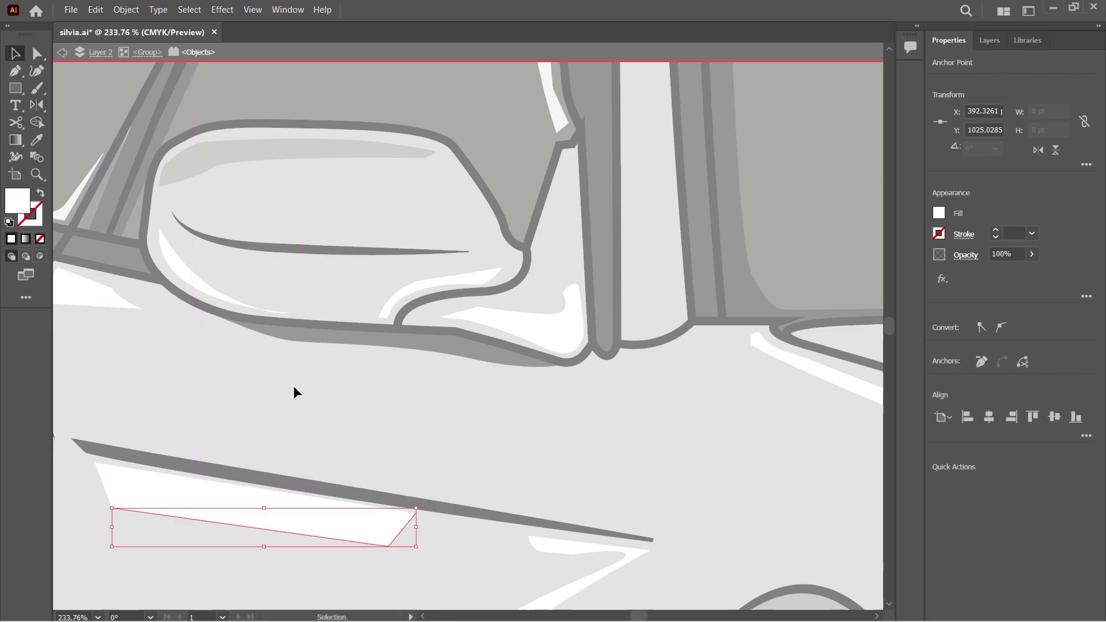
# Exit isolation, fit the artwork in view, and hide the orange background layer
pyautogui.press('Escape')
pyautogui.hotkey('ctrl', '0')
pyautogui.press('z')
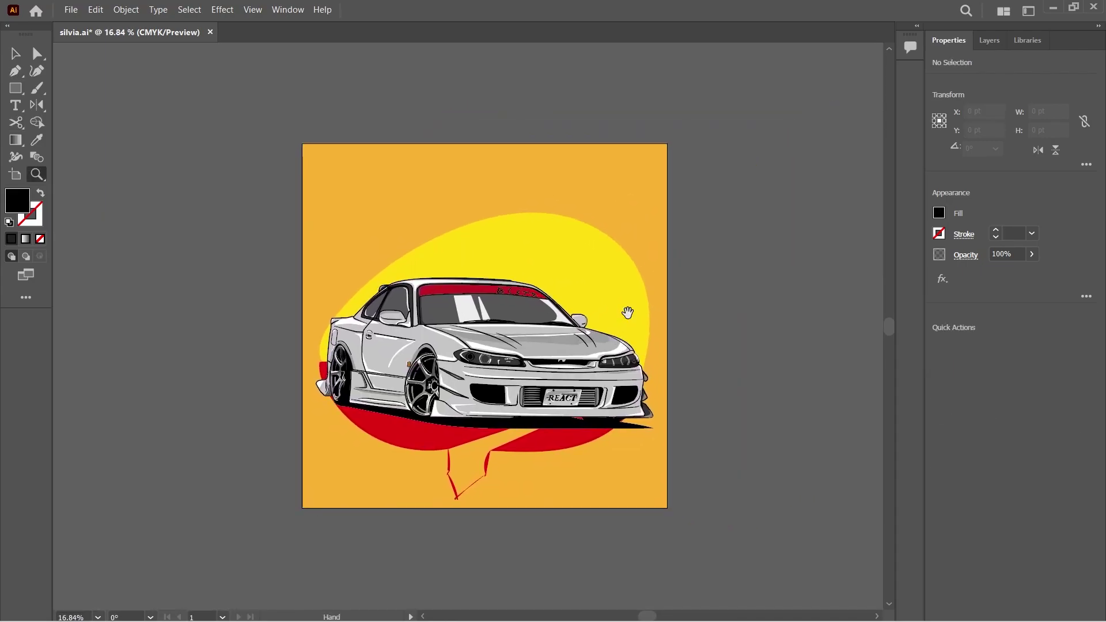
pyautogui.moveTo(487, 308); pyautogui.dragTo(461, 301)
pyautogui.click(461, 301)
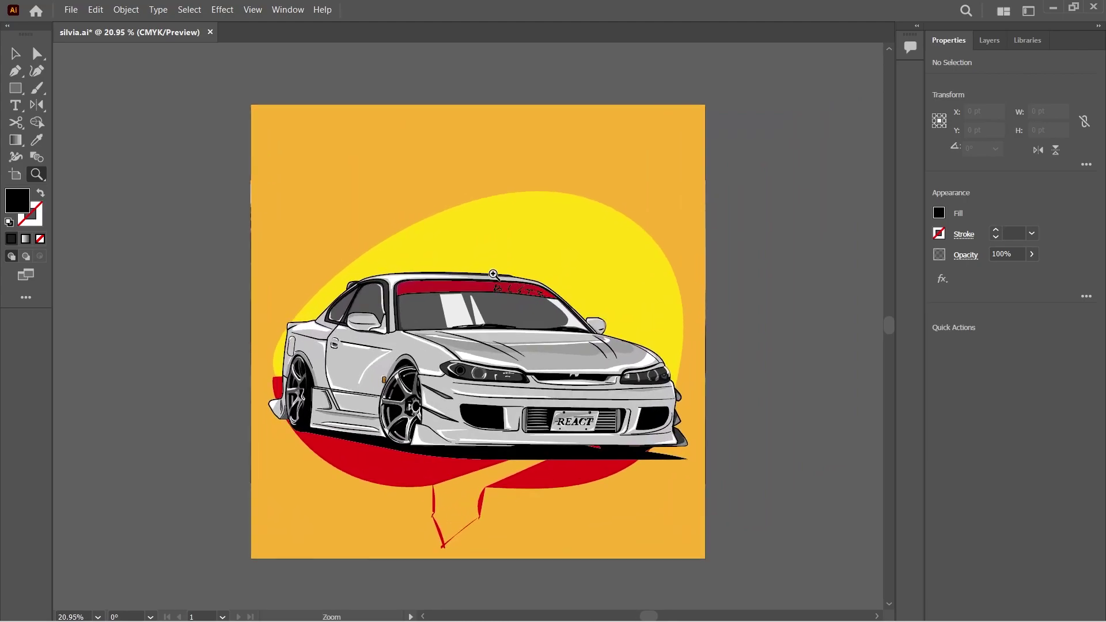
pyautogui.press('F7')
pyautogui.click(940, 77)
# Toggle Layer 2 on and off to compare against the photo, then show Layer 3
pyautogui.click(940, 63)
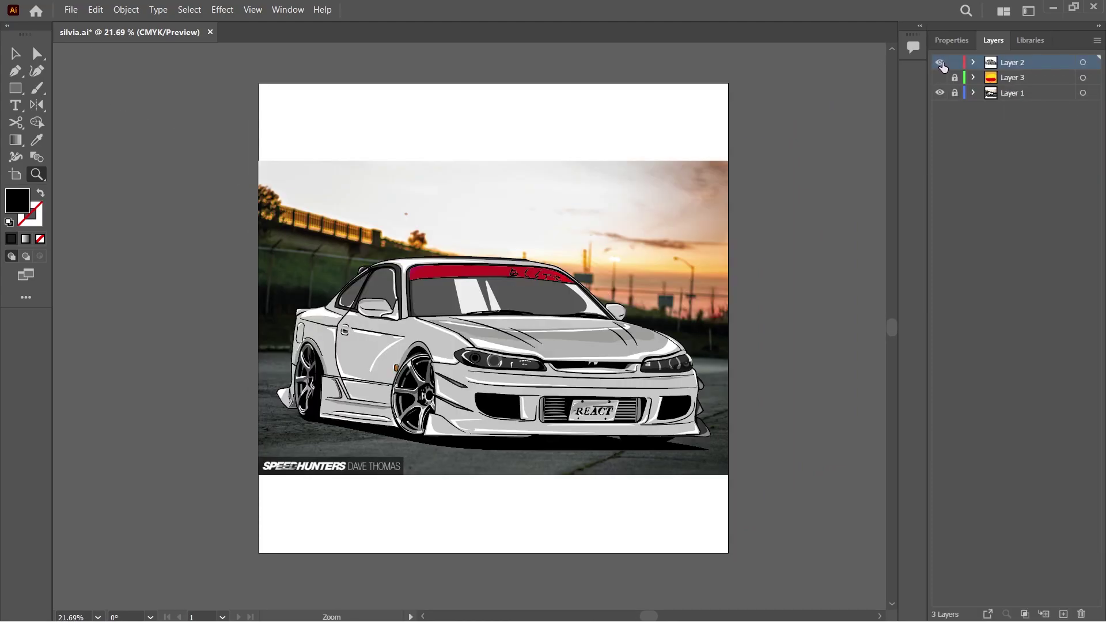
pyautogui.click(940, 63)
pyautogui.click(940, 63)
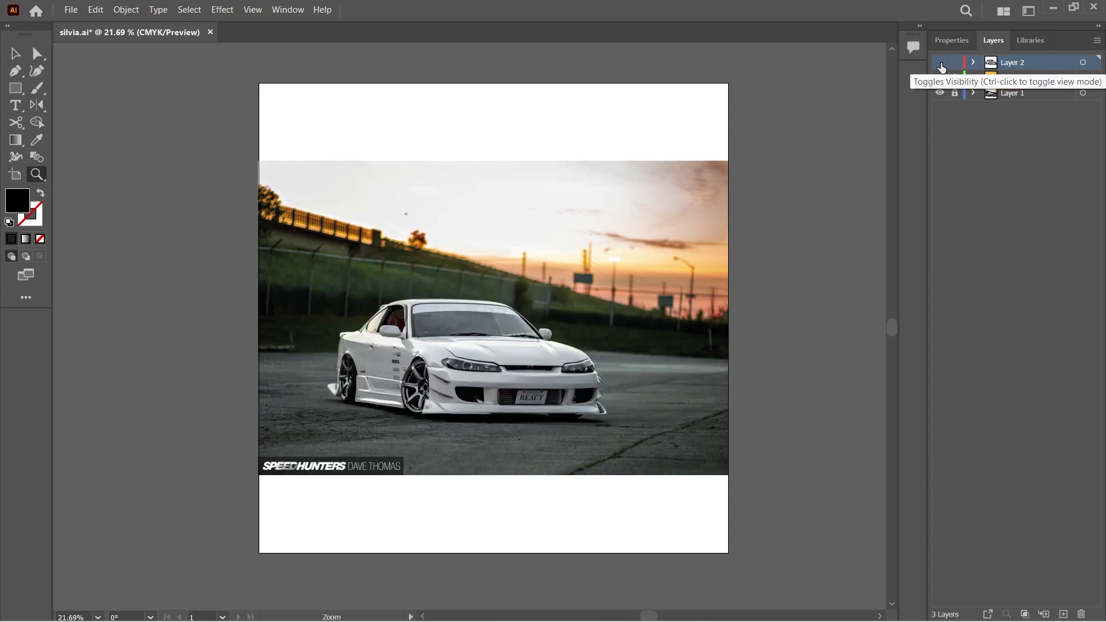
pyautogui.click(941, 64)
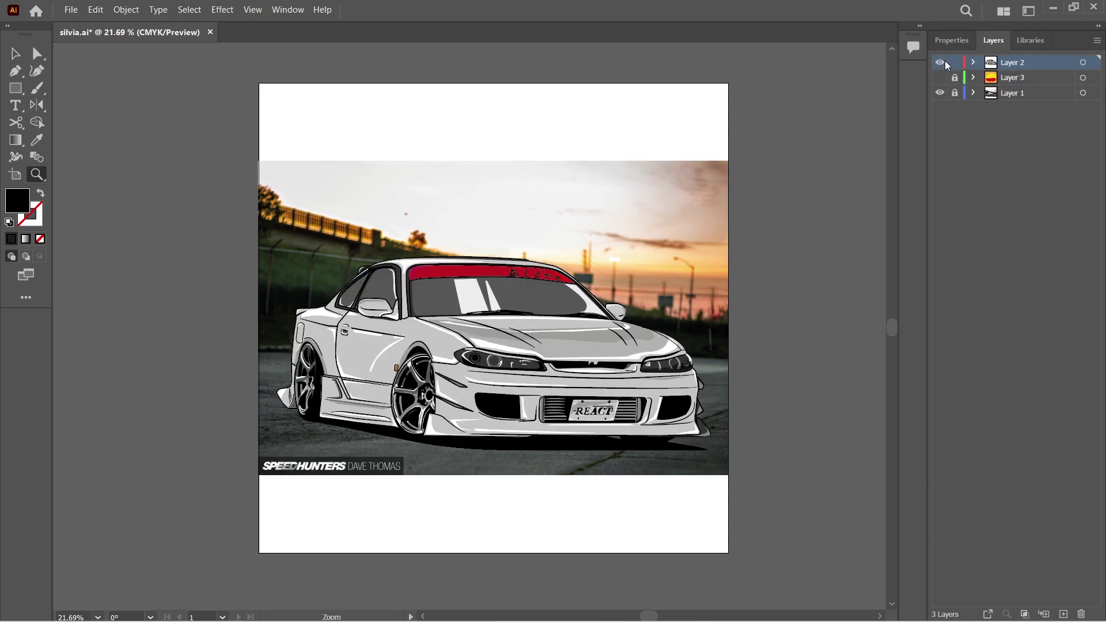
pyautogui.click(941, 64)
pyautogui.click(940, 63)
pyautogui.click(940, 78)
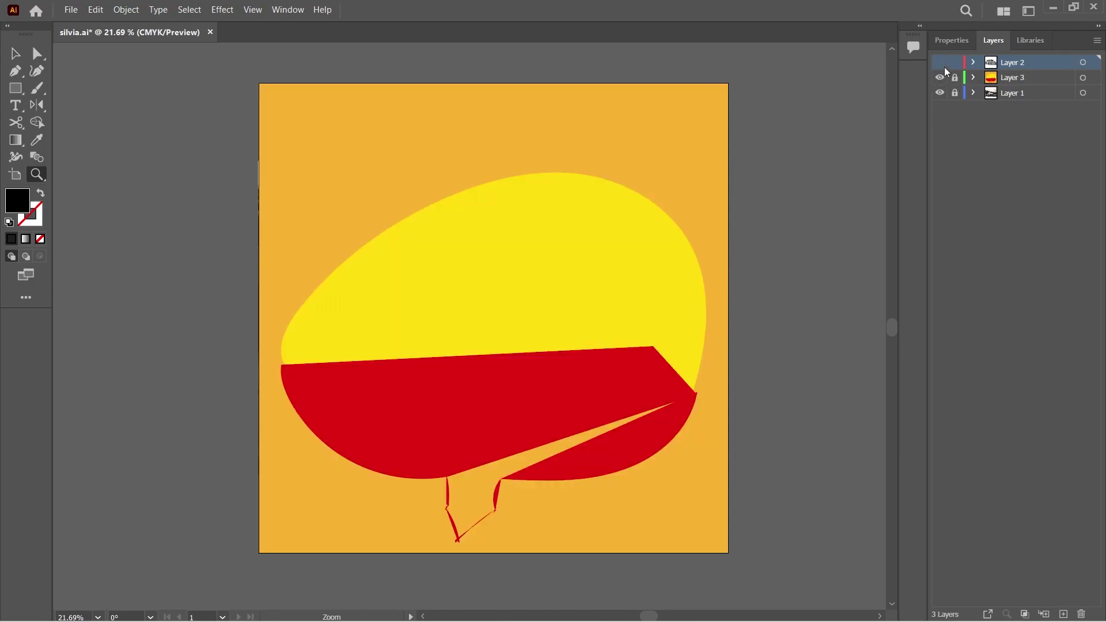